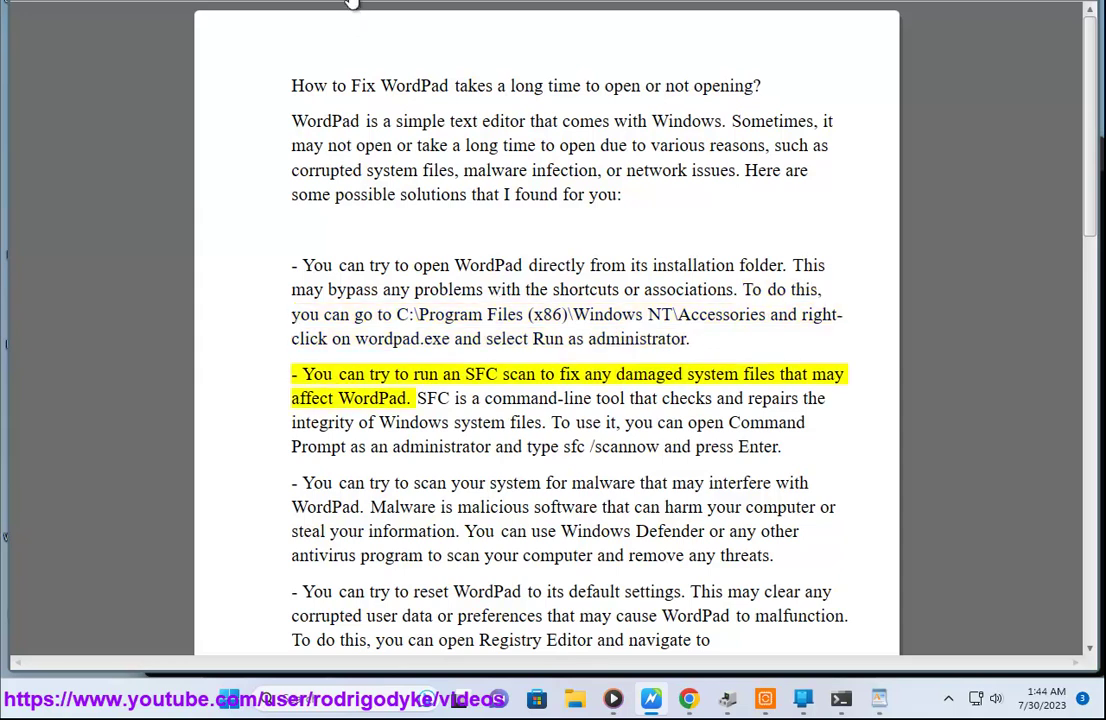
Open the folder C:\Program Files (x86)\Windows NT\Accessories named in the document in File Explorer.
{"action": "left_click_drag", "start_coordinate": [766, 316], "coordinate": [403, 320]}
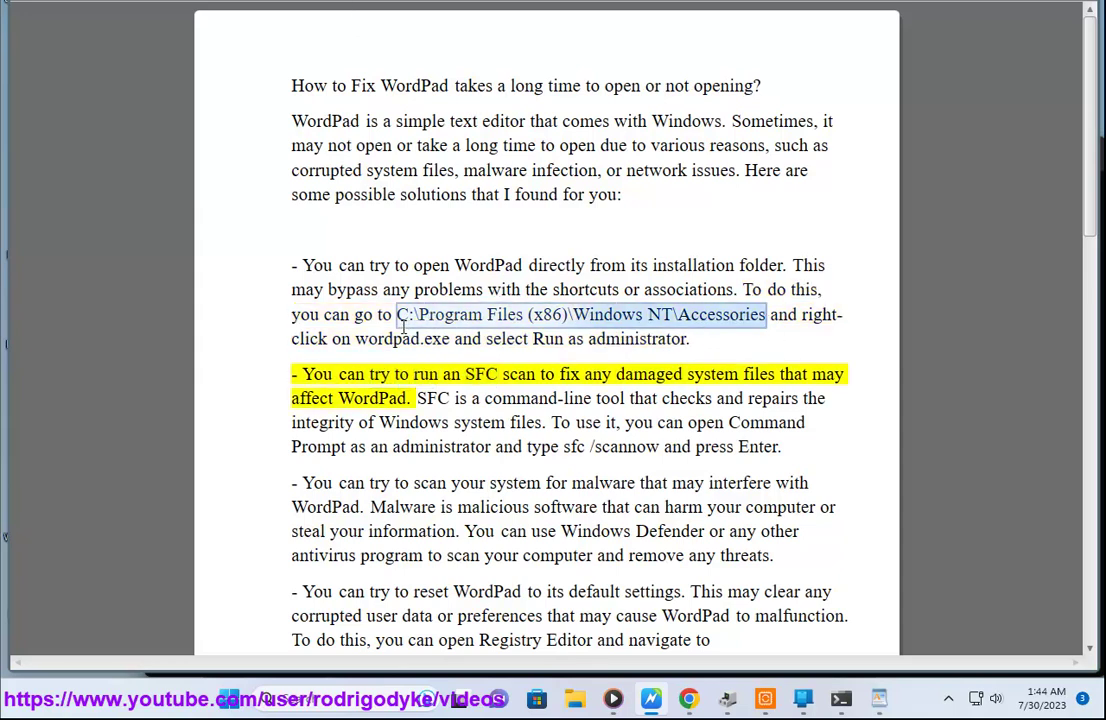
{"action": "left_click", "coordinate": [575, 698]}
{"action": "left_click", "coordinate": [459, 158]}
{"action": "type", "text": "C:\\Program Files (x86)\\Windows NT\\Accessories"}
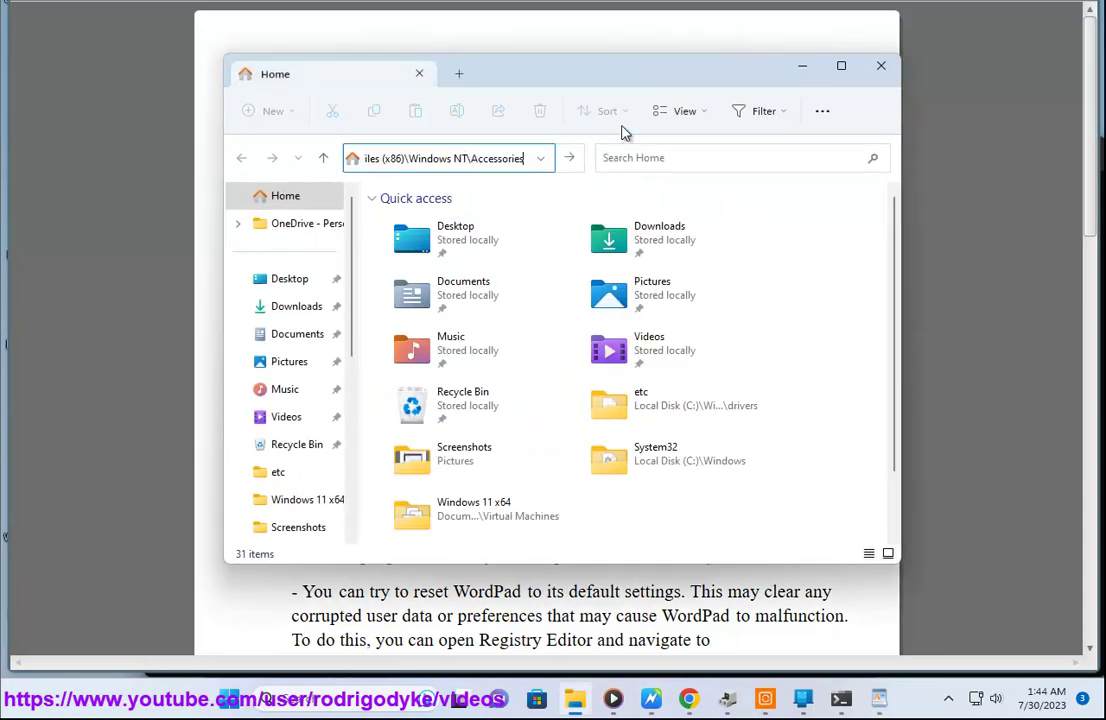
{"action": "key", "text": "Return"}
Try to run wordpad.exe as administrator, expanding the details of the permission request and dismissing it.
{"action": "right_click", "coordinate": [421, 255]}
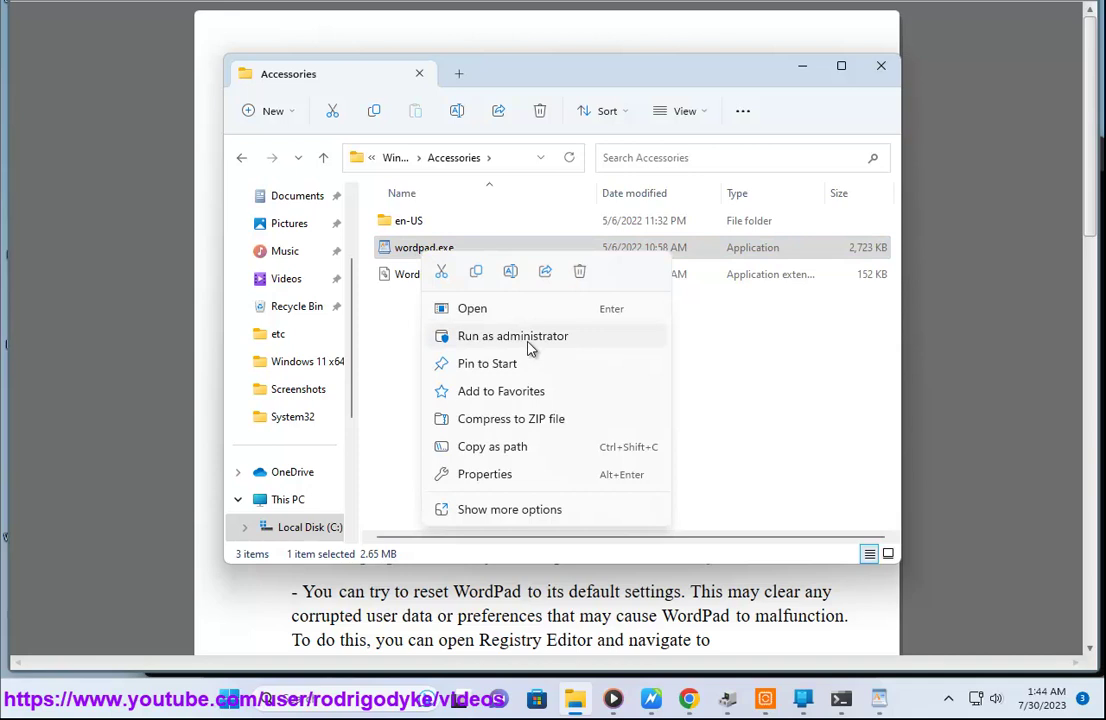
{"action": "left_click", "coordinate": [529, 341]}
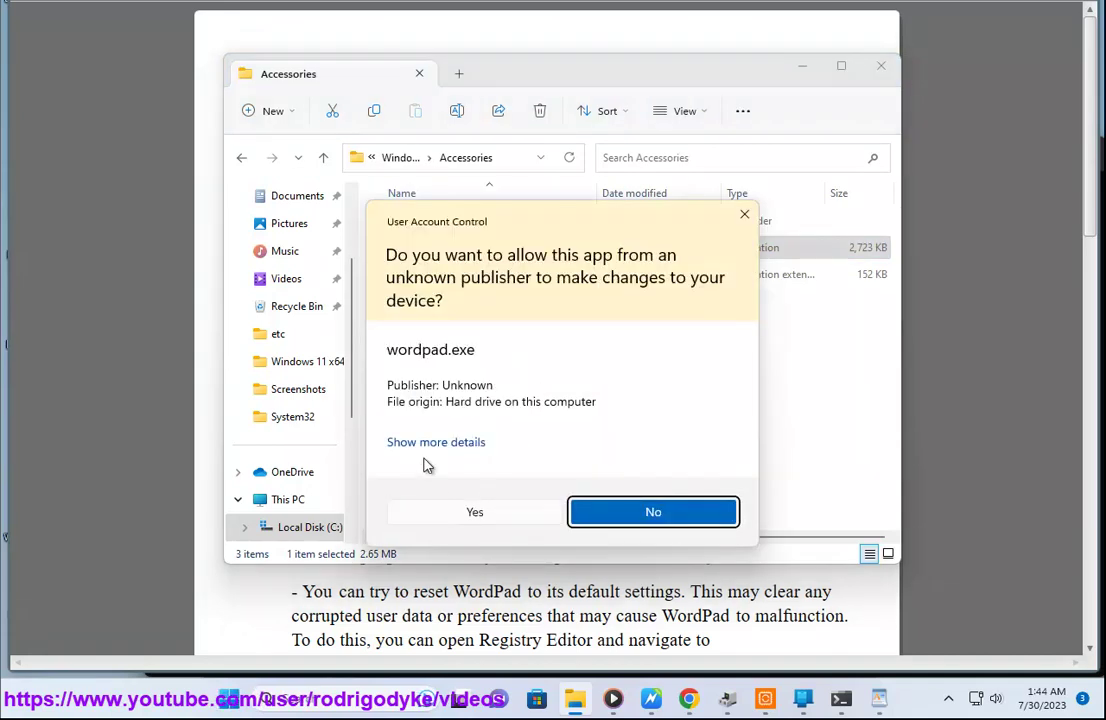
{"action": "left_click", "coordinate": [435, 445]}
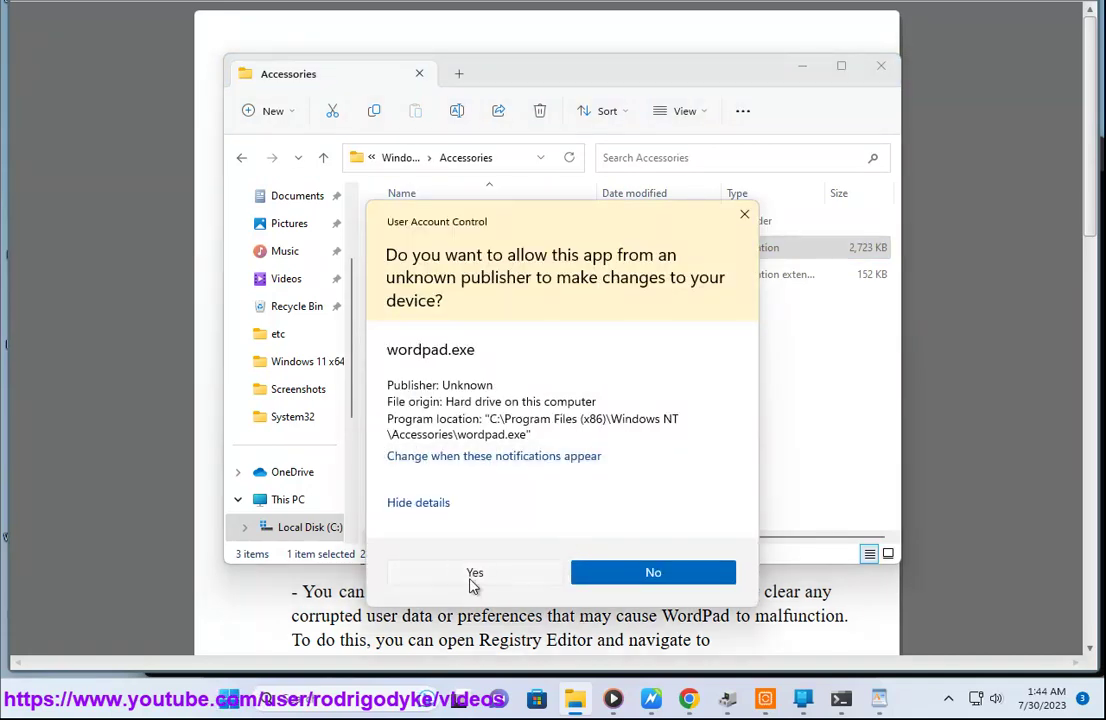
{"action": "left_click", "coordinate": [744, 217]}
Open Command Prompt as administrator, enter the command sfc /scannow, and close the window without running it.
{"action": "left_click", "coordinate": [288, 50]}
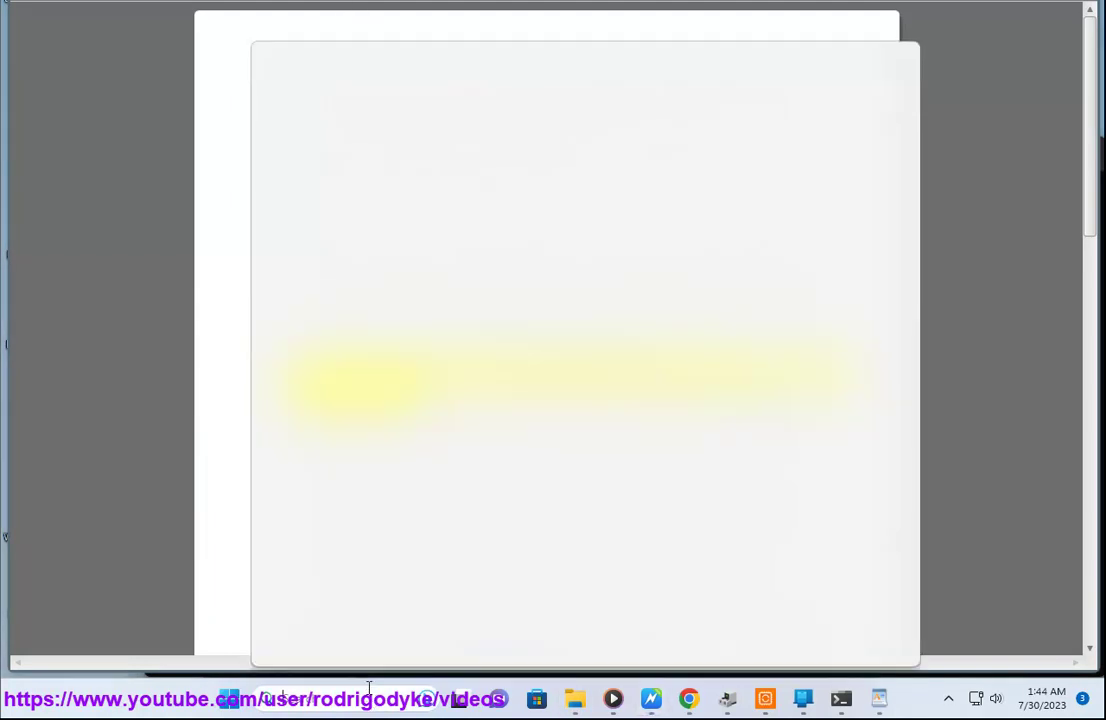
{"action": "type", "text": "c"}
{"action": "left_click", "coordinate": [667, 314]}
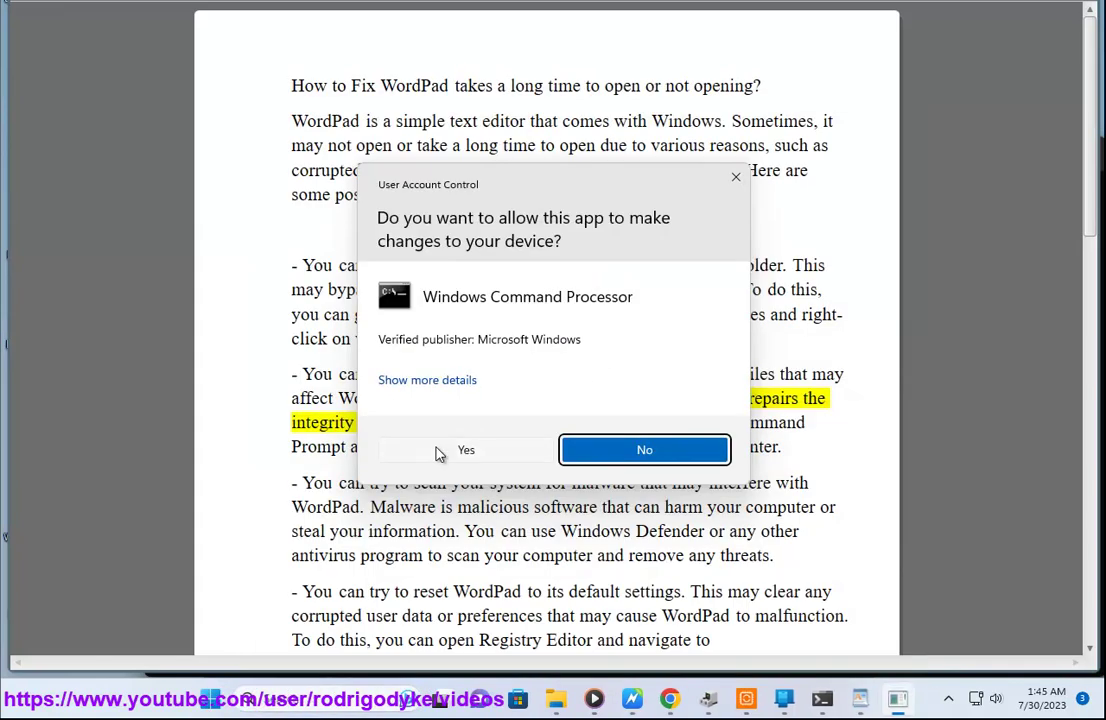
{"action": "left_click", "coordinate": [435, 450]}
{"action": "type", "text": "sfc"}
{"action": "left_click_drag", "start_coordinate": [360, 0], "coordinate": [575, 132]}
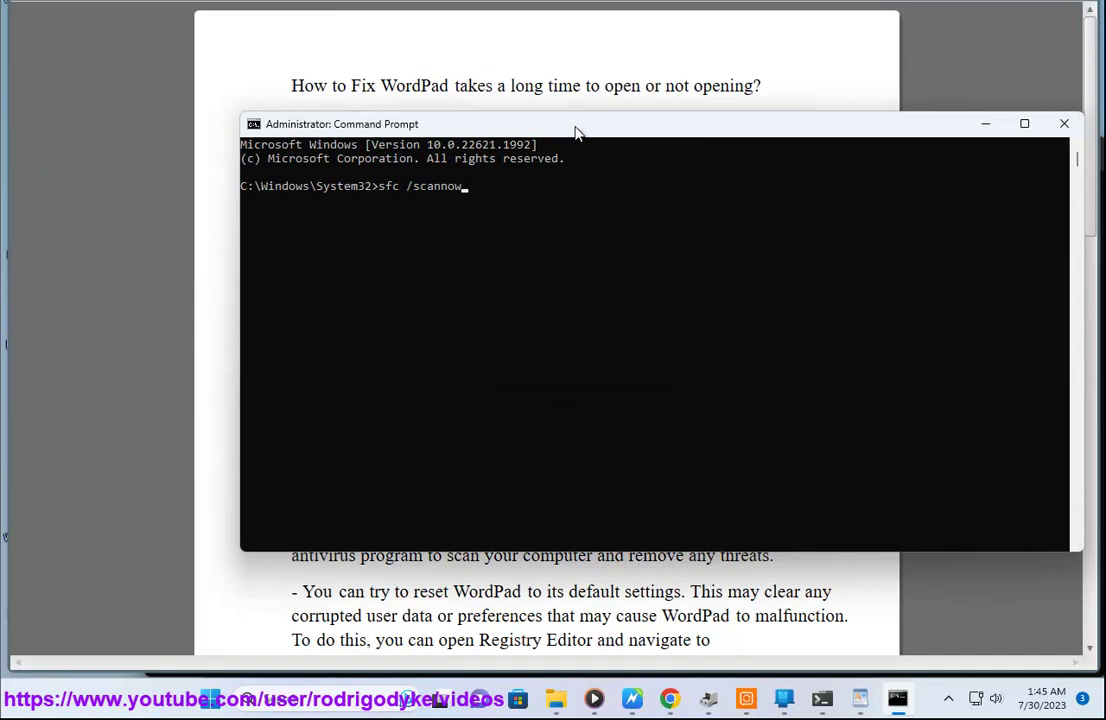
{"action": "left_click", "coordinate": [1064, 123]}
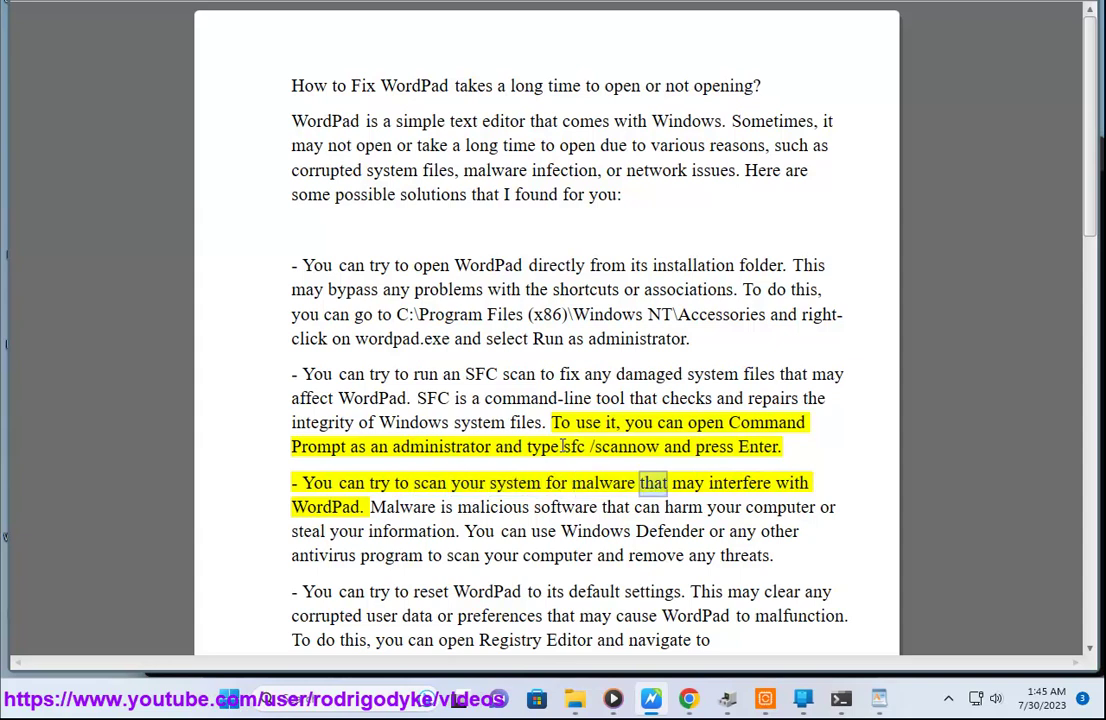
Open Virus & threat protection from the Windows Security page of the Privacy & security settings.
{"action": "left_click", "coordinate": [230, 698]}
{"action": "left_click", "coordinate": [590, 272]}
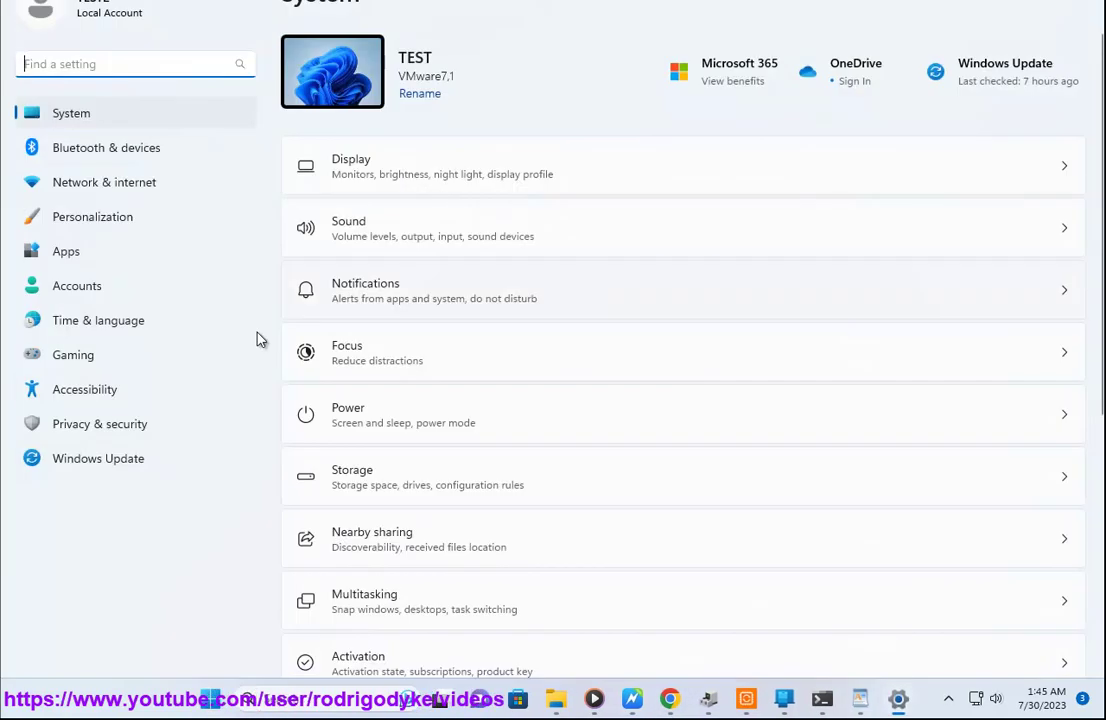
{"action": "left_click", "coordinate": [82, 428]}
{"action": "left_click", "coordinate": [437, 104]}
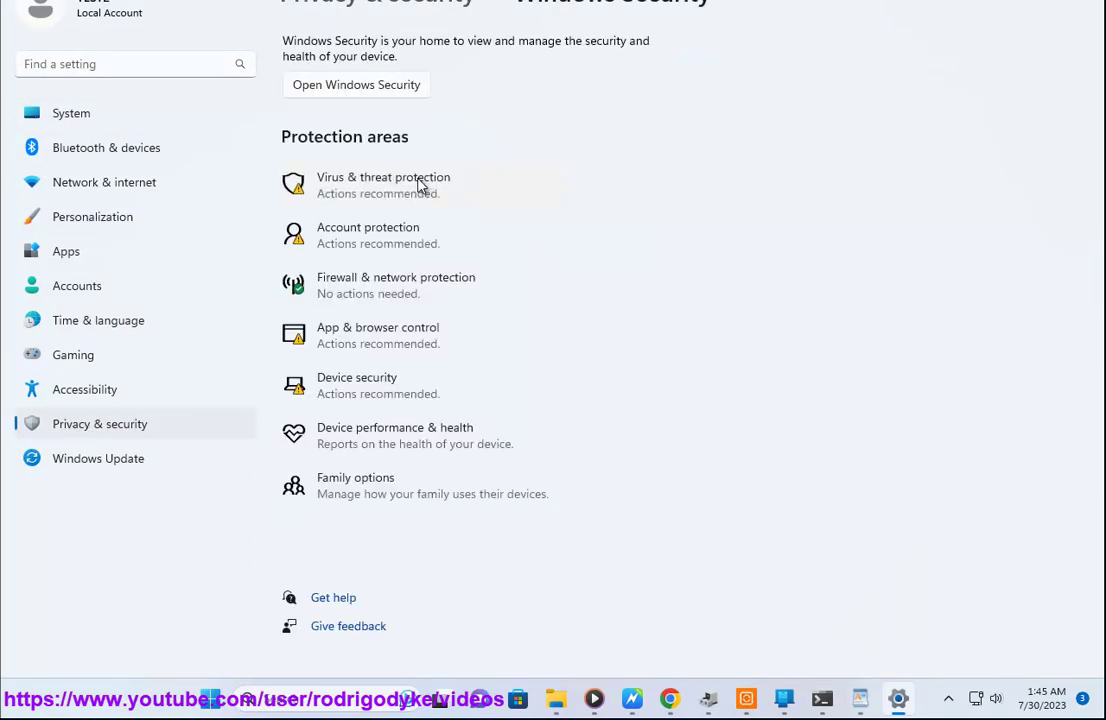
{"action": "left_click", "coordinate": [420, 186]}
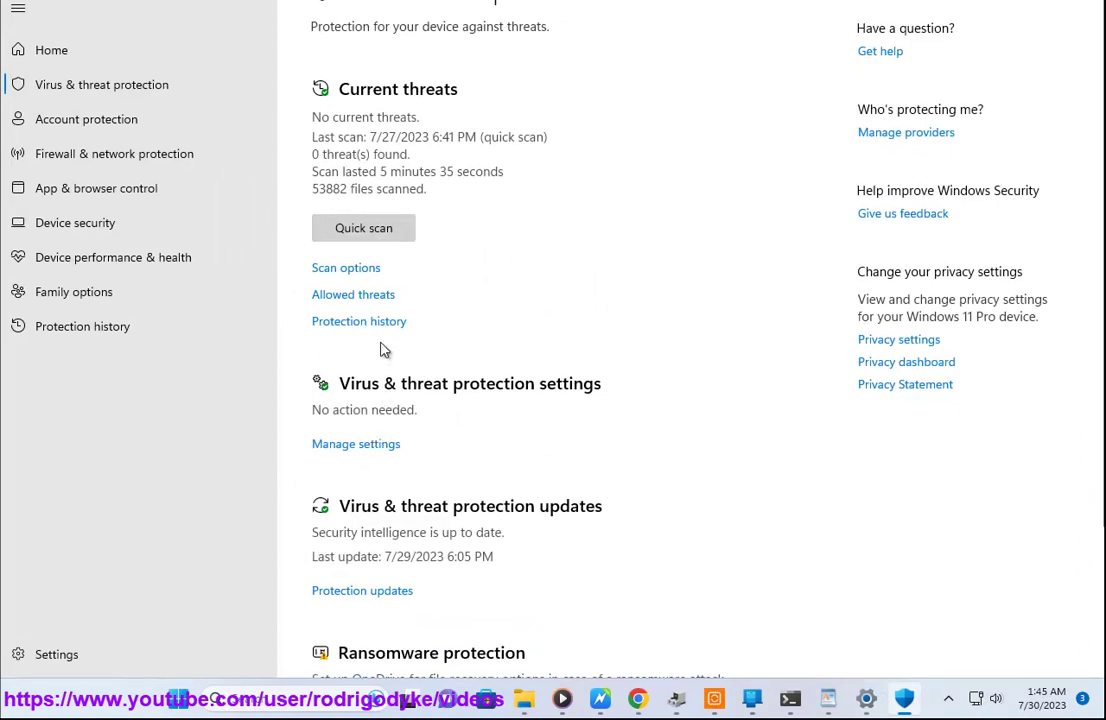
View the scan options for Virus & threat protection and return to the document.
{"action": "left_click", "coordinate": [352, 270]}
{"action": "left_click", "coordinate": [365, 618]}
{"action": "left_click", "coordinate": [1084, 2]}
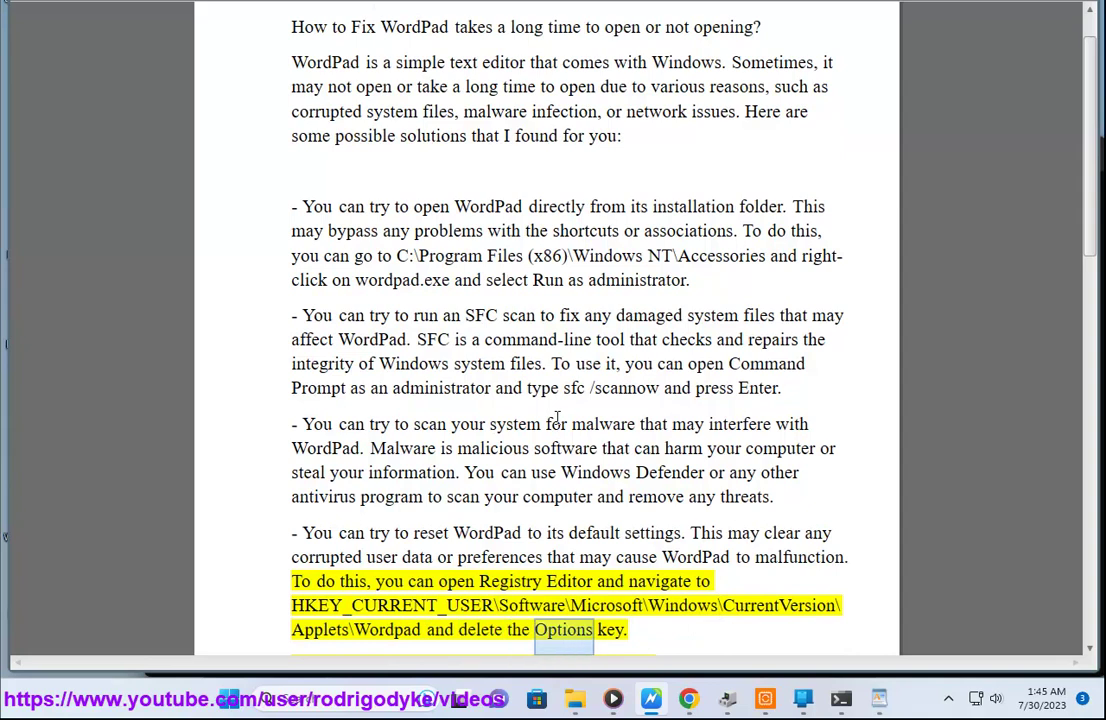
Open Registry Editor with permission to make changes, clear its address path, and return to the document.
{"action": "left_click", "coordinate": [393, 708]}
{"action": "type", "text": "reg"}
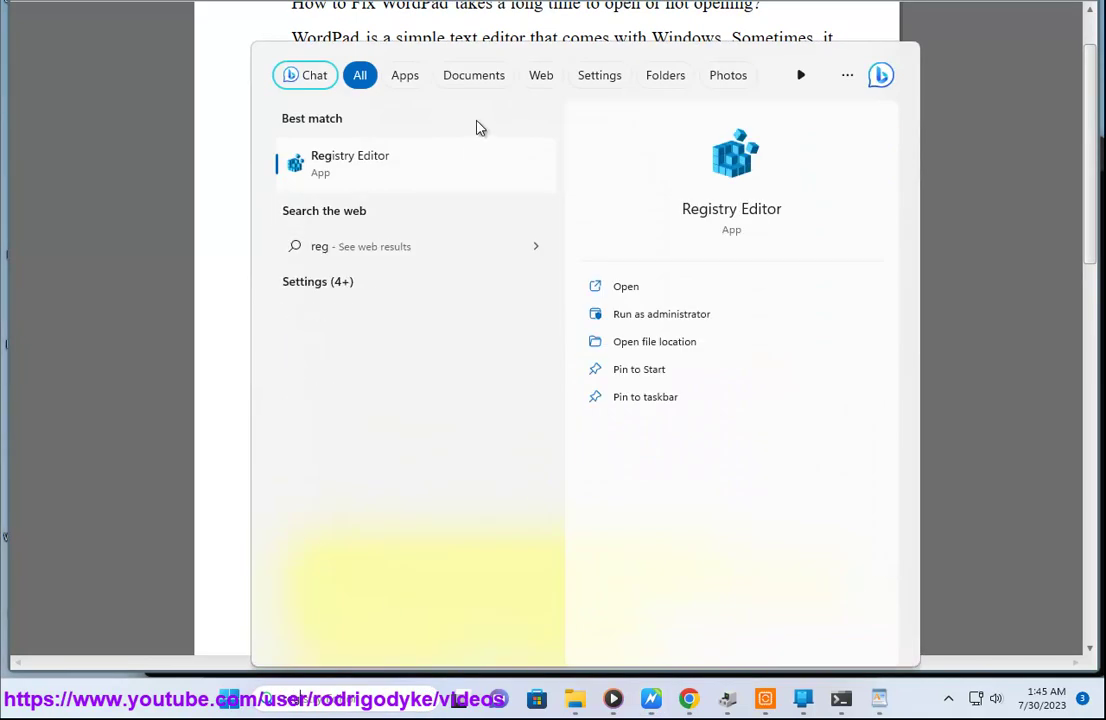
{"action": "left_click", "coordinate": [385, 165]}
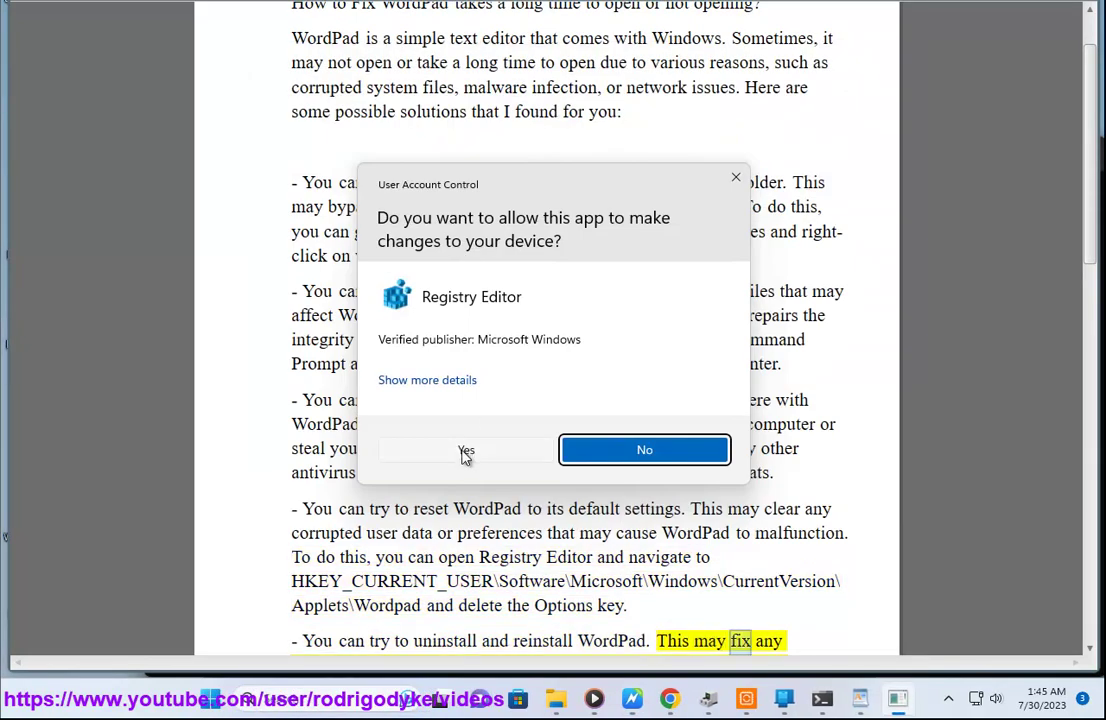
{"action": "left_click", "coordinate": [465, 450]}
{"action": "left_click_drag", "start_coordinate": [514, 286], "coordinate": [76, 287]}
{"action": "key", "text": "BackSpace"}
{"action": "left_click", "coordinate": [583, 569]}
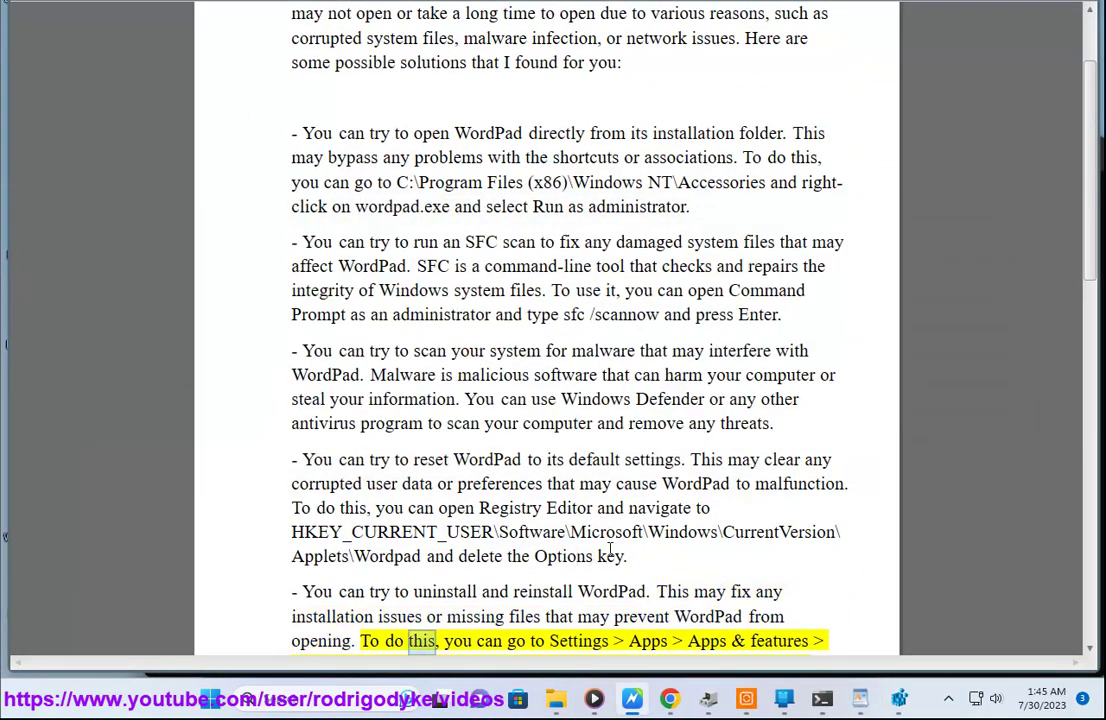
Search the installed apps list in Settings for WORD.
{"action": "key", "text": "super"}
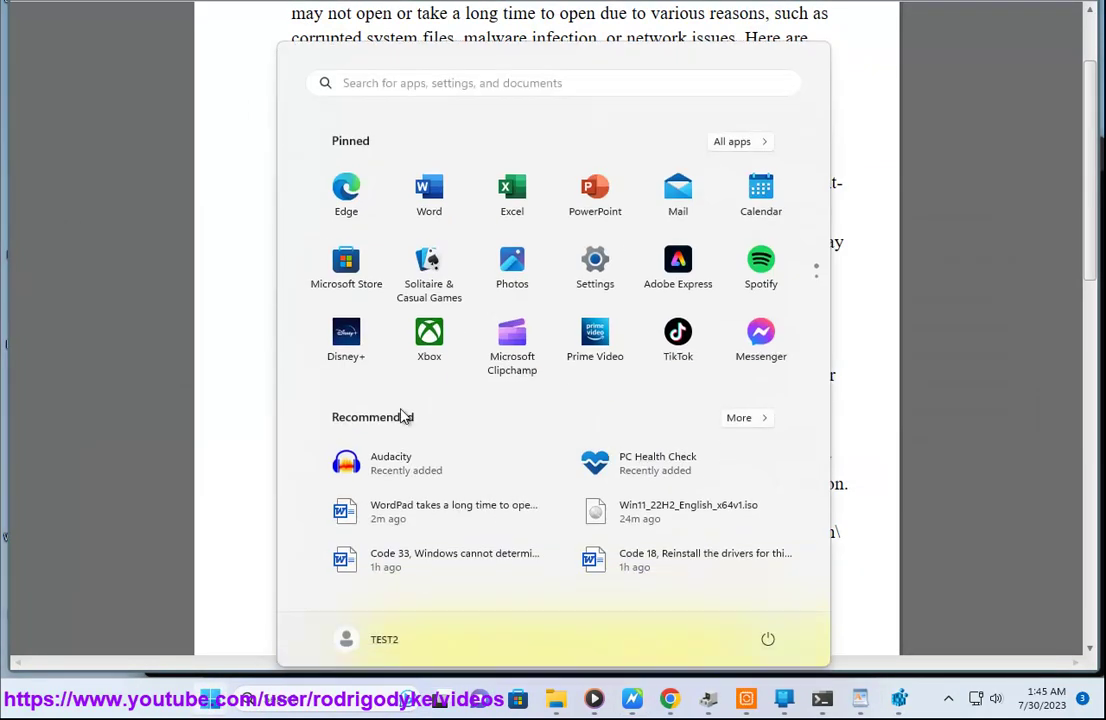
{"action": "left_click", "coordinate": [597, 262]}
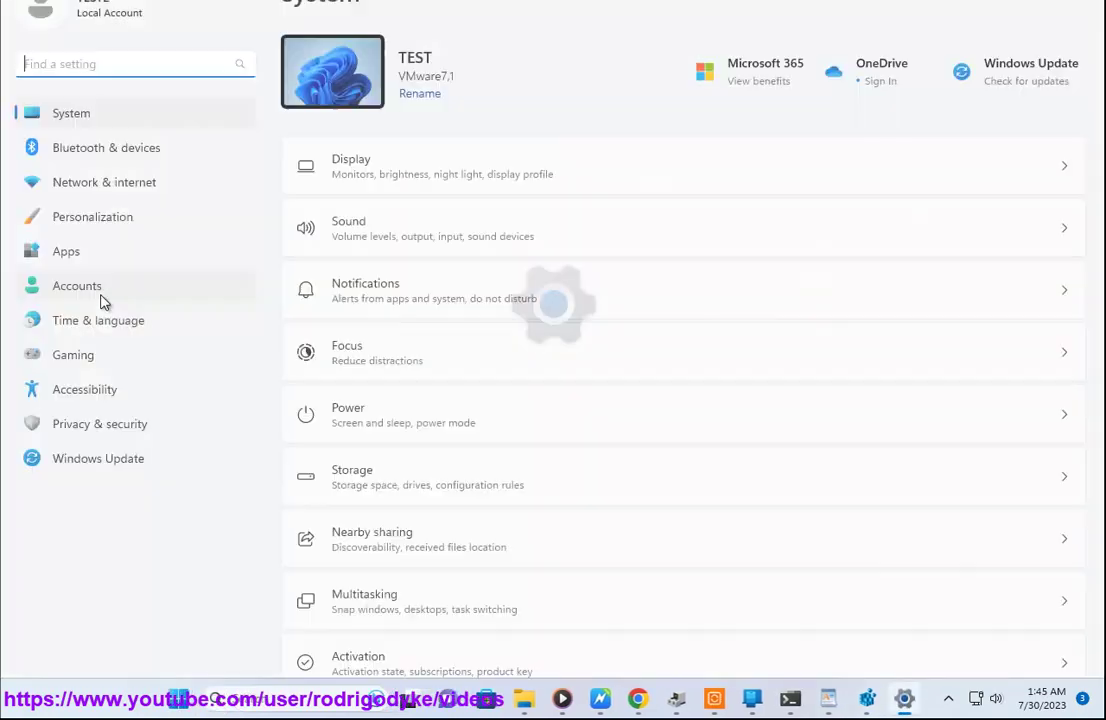
{"action": "left_click", "coordinate": [88, 262]}
{"action": "left_click", "coordinate": [432, 60]}
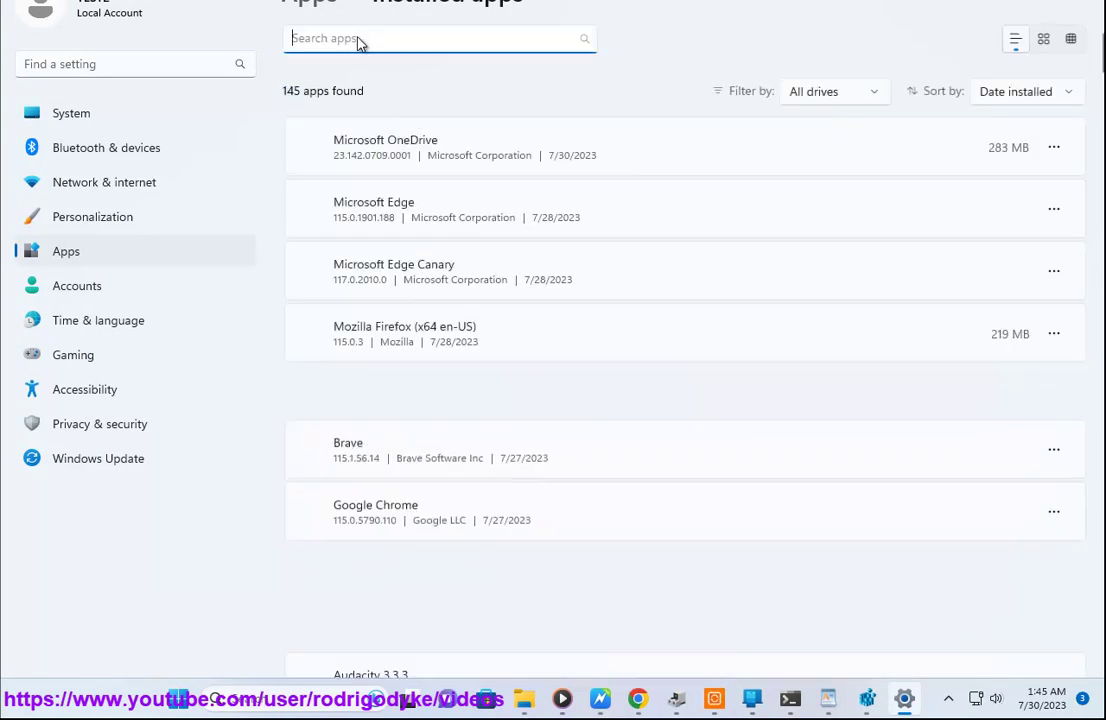
{"action": "left_click", "coordinate": [354, 40]}
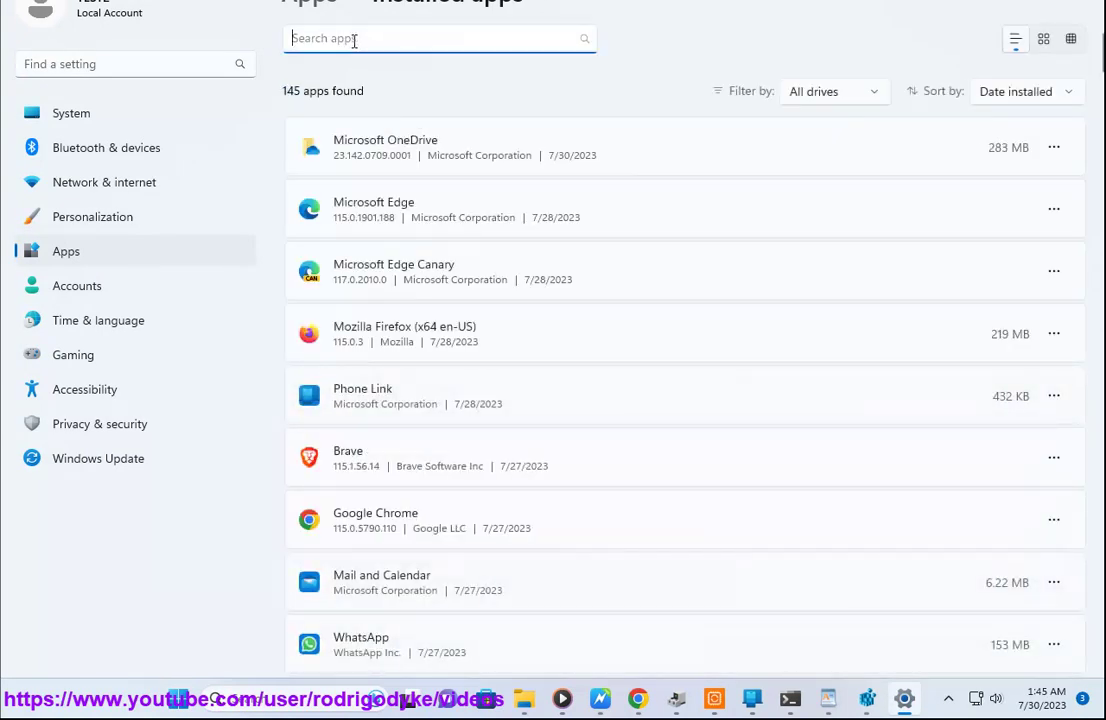
{"action": "type", "text": "WORD"}
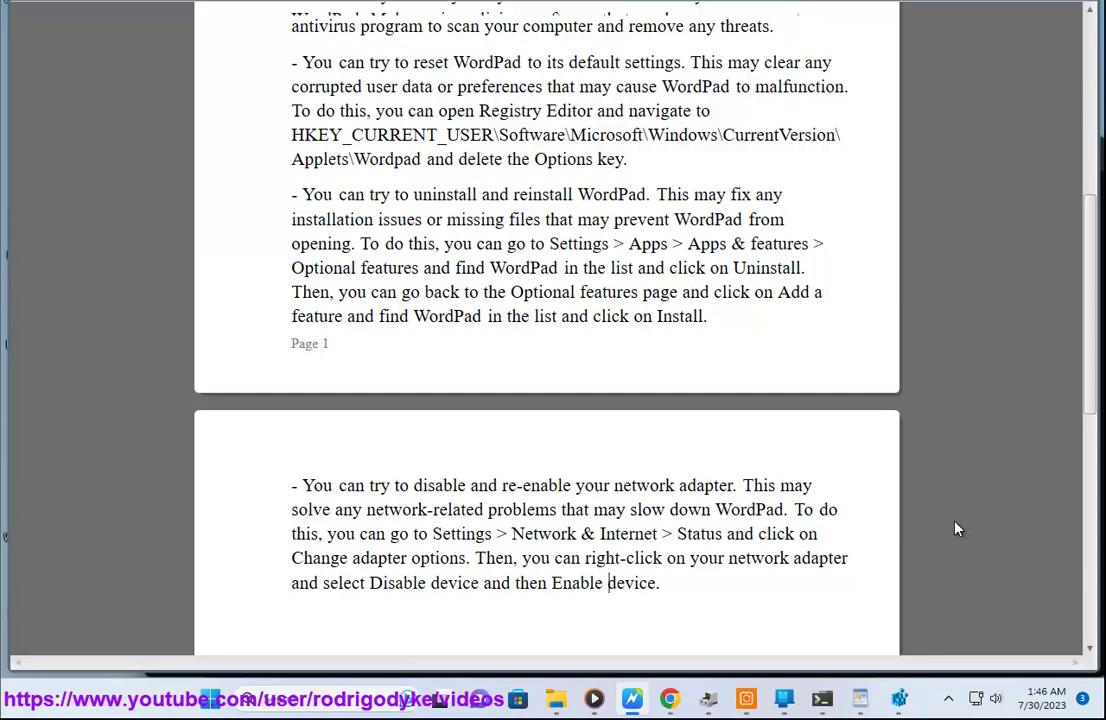
Mark the Apps & features instruction in the document and open Optional features in the Apps settings.
{"action": "scroll", "coordinate": [955, 529], "scroll_direction": "up", "scroll_amount": 1}
{"action": "left_click_drag", "start_coordinate": [748, 331], "coordinate": [795, 333]}
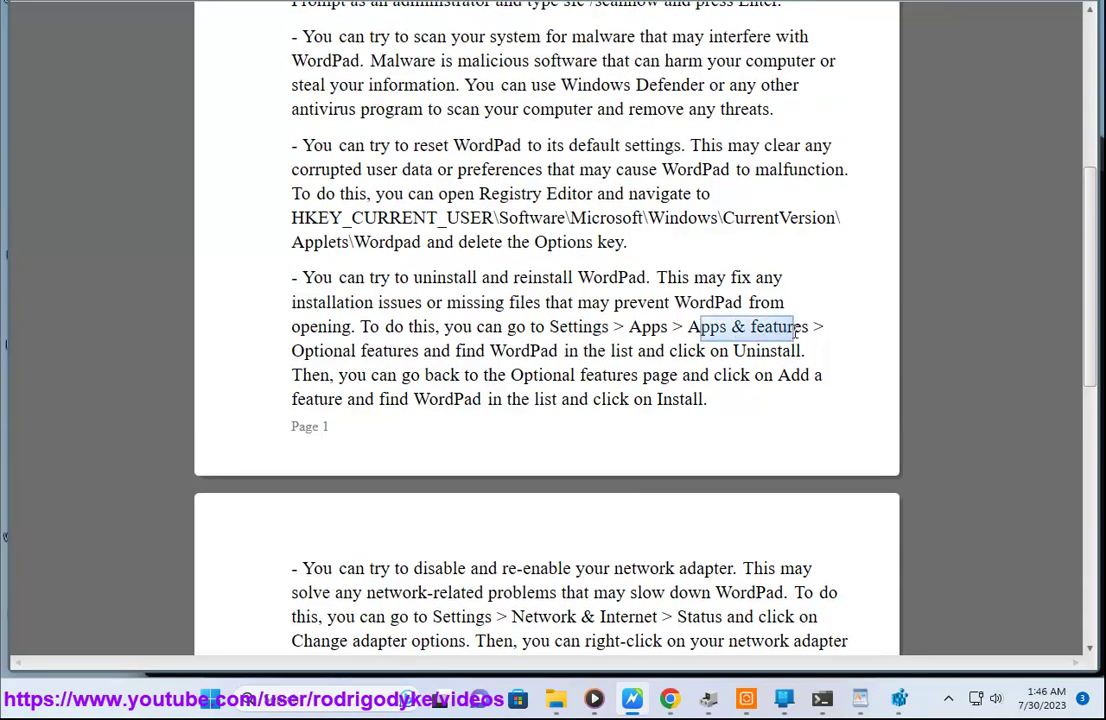
{"action": "left_click", "coordinate": [210, 700]}
{"action": "left_click", "coordinate": [593, 270]}
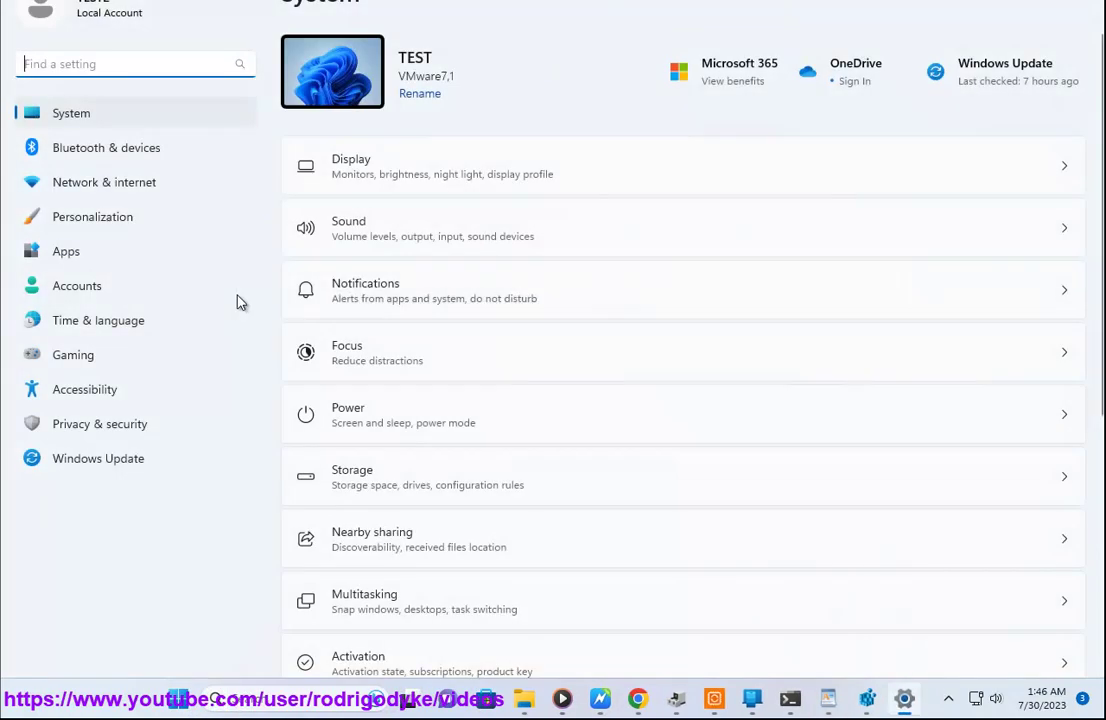
{"action": "left_click", "coordinate": [136, 256]}
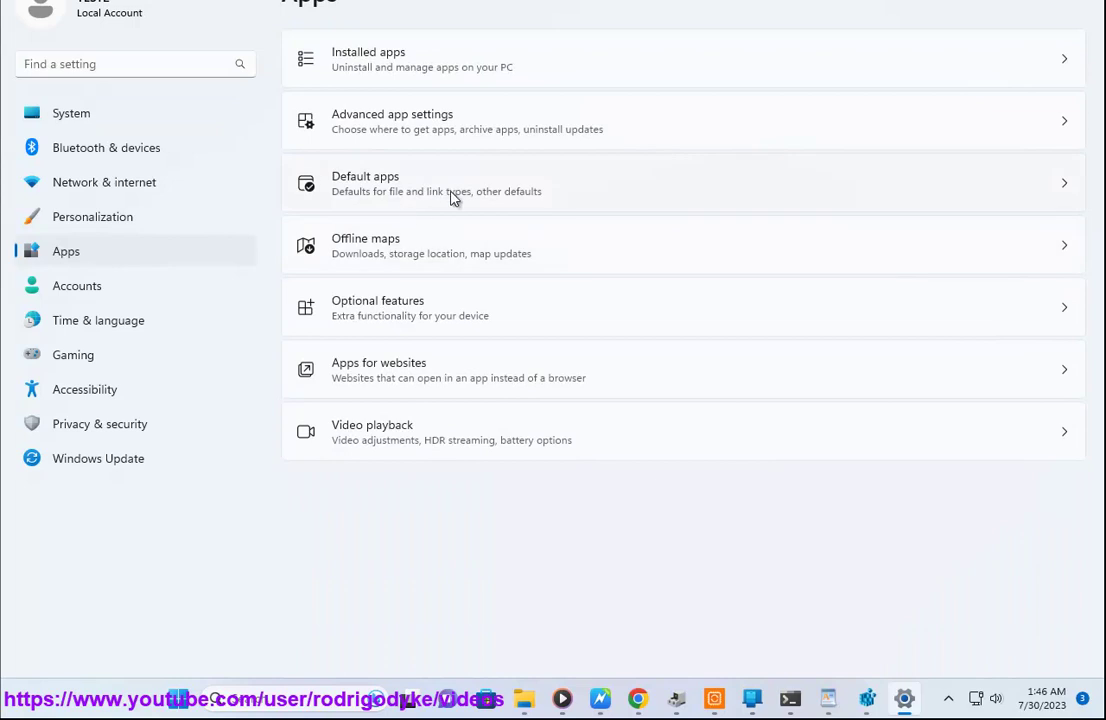
{"action": "left_click", "coordinate": [493, 323]}
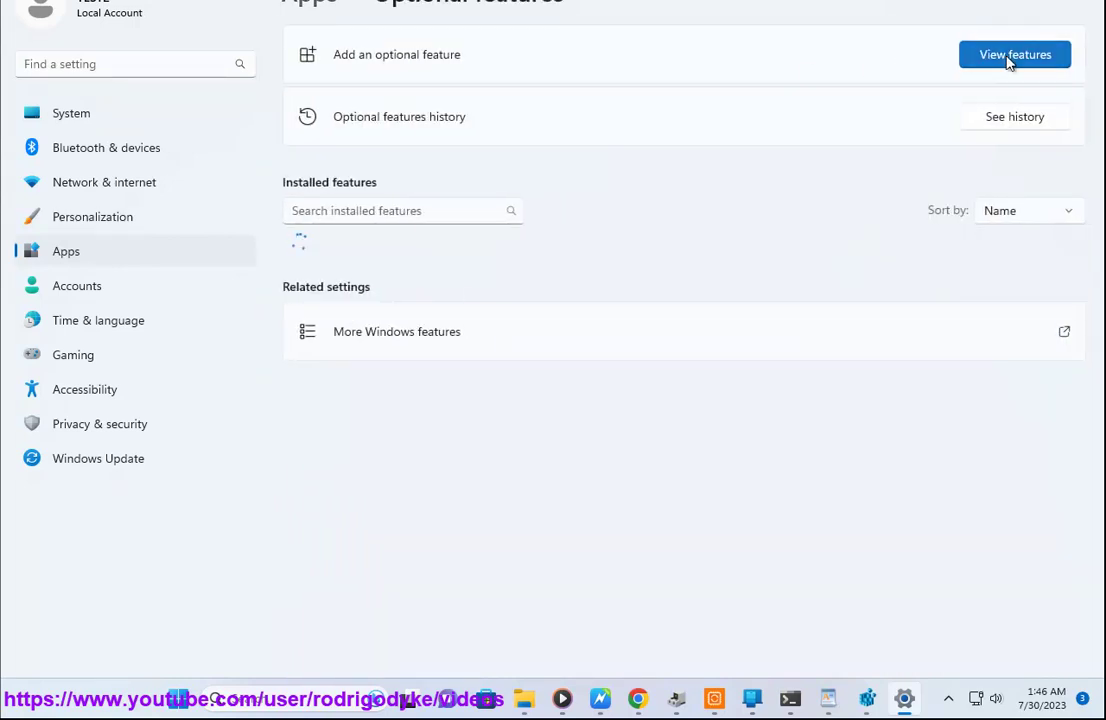
Search the optional features available to add for WORD, clear the search, and cancel without adding anything.
{"action": "left_click", "coordinate": [1007, 60]}
{"action": "type", "text": "WORD"}
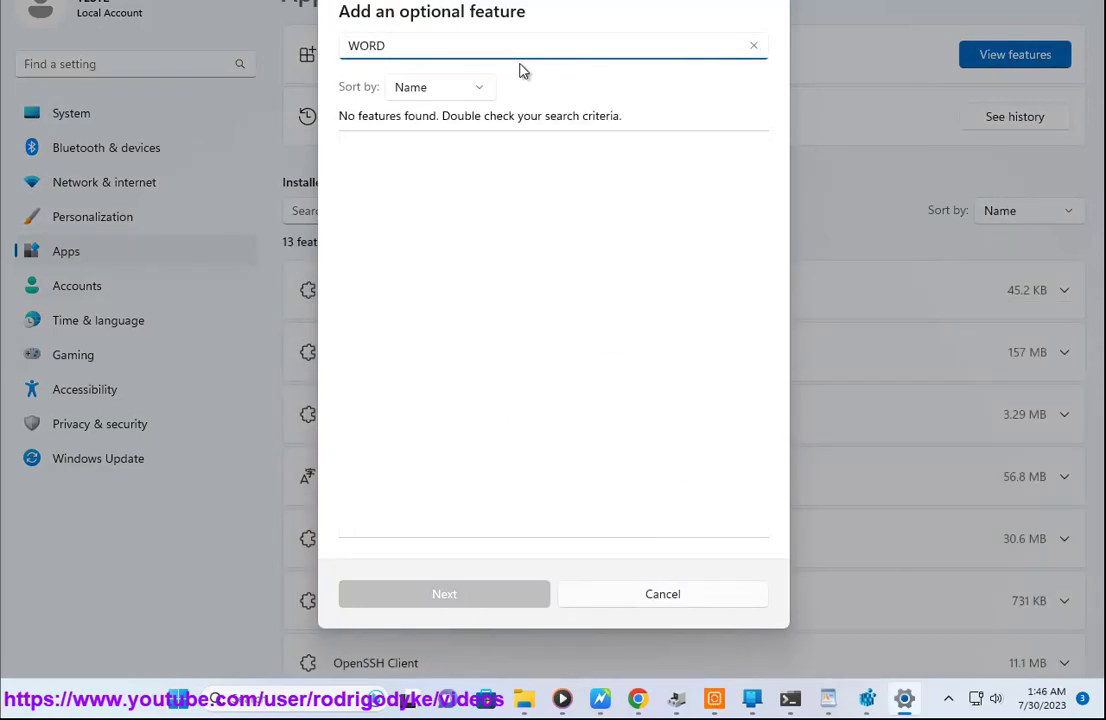
{"action": "key", "text": "BackSpace"}
{"action": "key", "text": "BackSpace"}
{"action": "key", "text": "BackSpace"}
{"action": "key", "text": "BackSpace"}
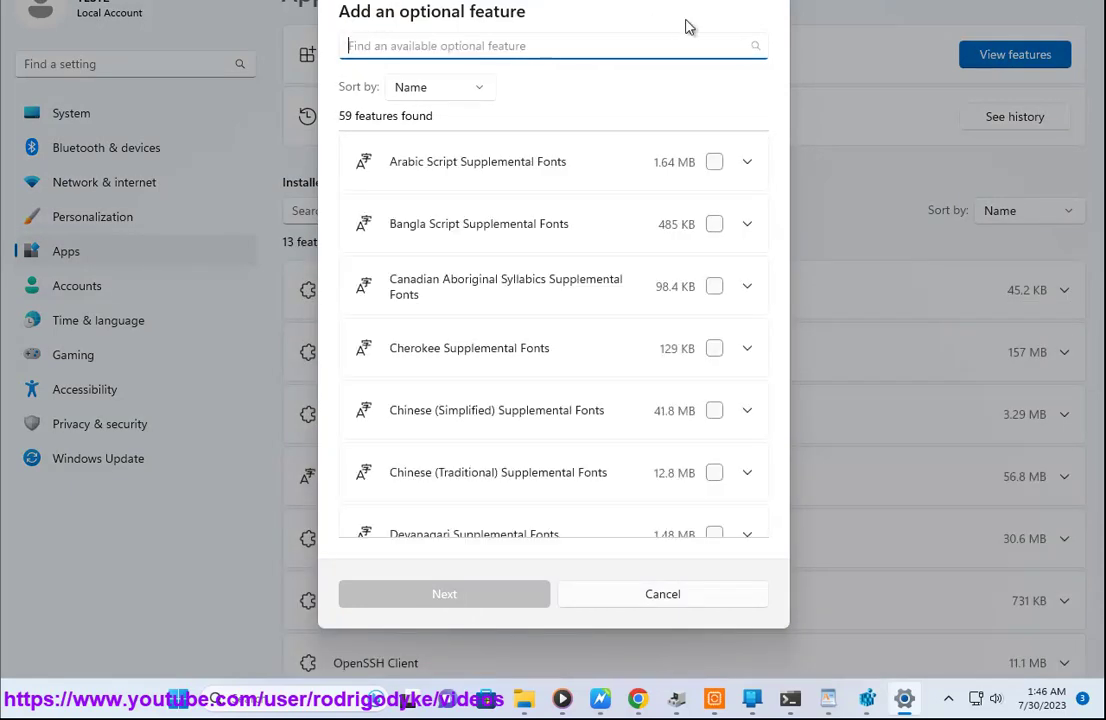
{"action": "left_click", "coordinate": [670, 590]}
{"action": "left_click", "coordinate": [1083, 2]}
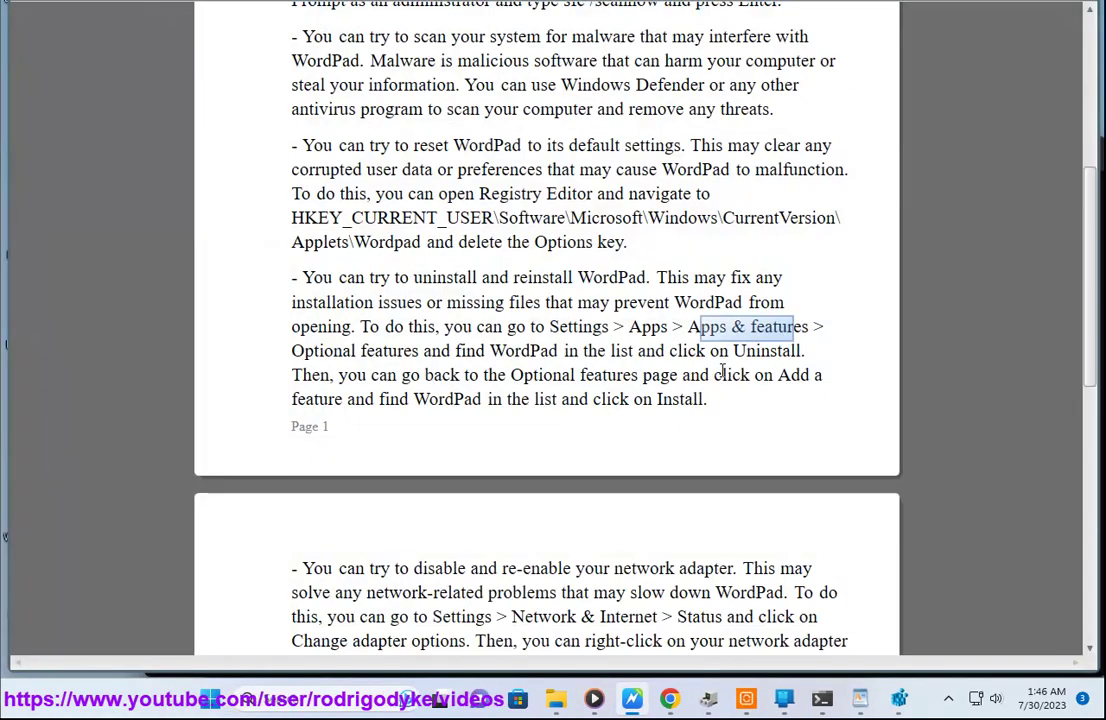
Mark the network adapter instruction in the document and open Device Manager.
{"action": "left_click", "coordinate": [533, 374]}
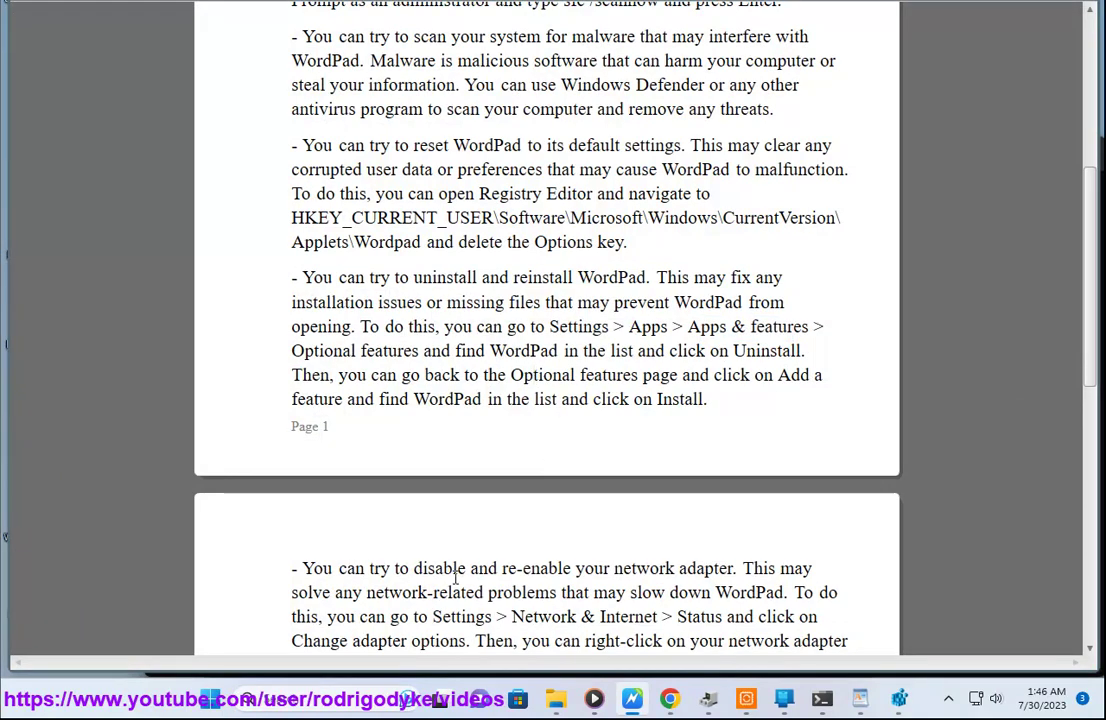
{"action": "scroll", "coordinate": [665, 612], "scroll_direction": "down", "scroll_amount": 1}
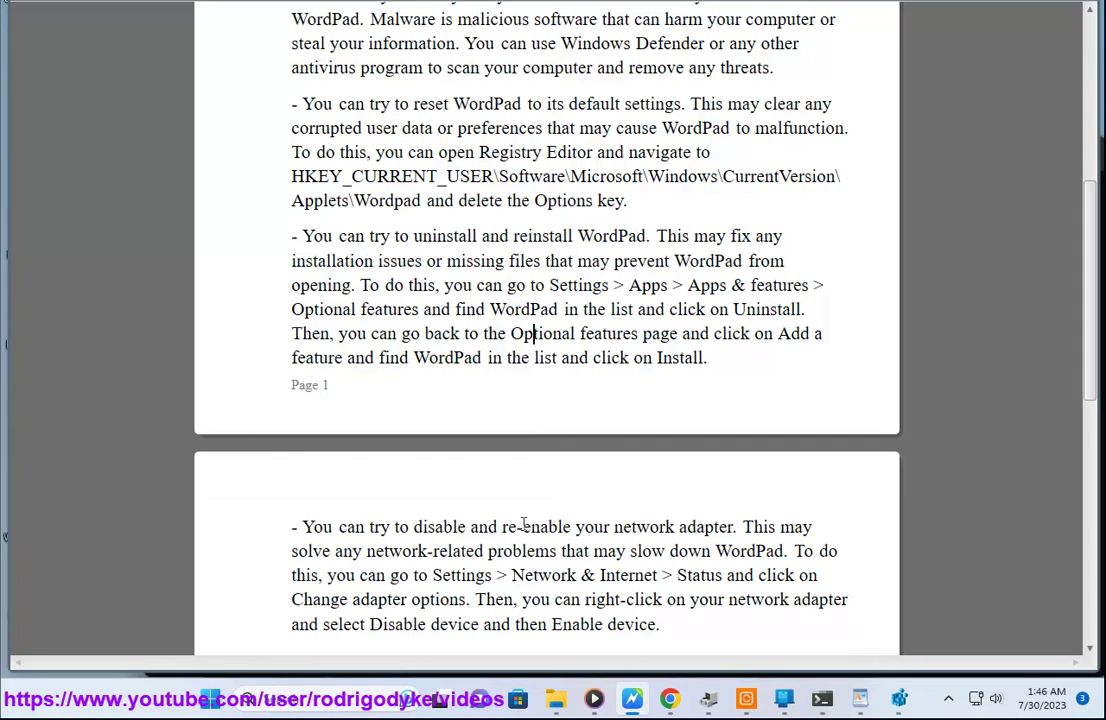
{"action": "left_click_drag", "start_coordinate": [523, 524], "coordinate": [741, 537]}
{"action": "left_click", "coordinate": [363, 699]}
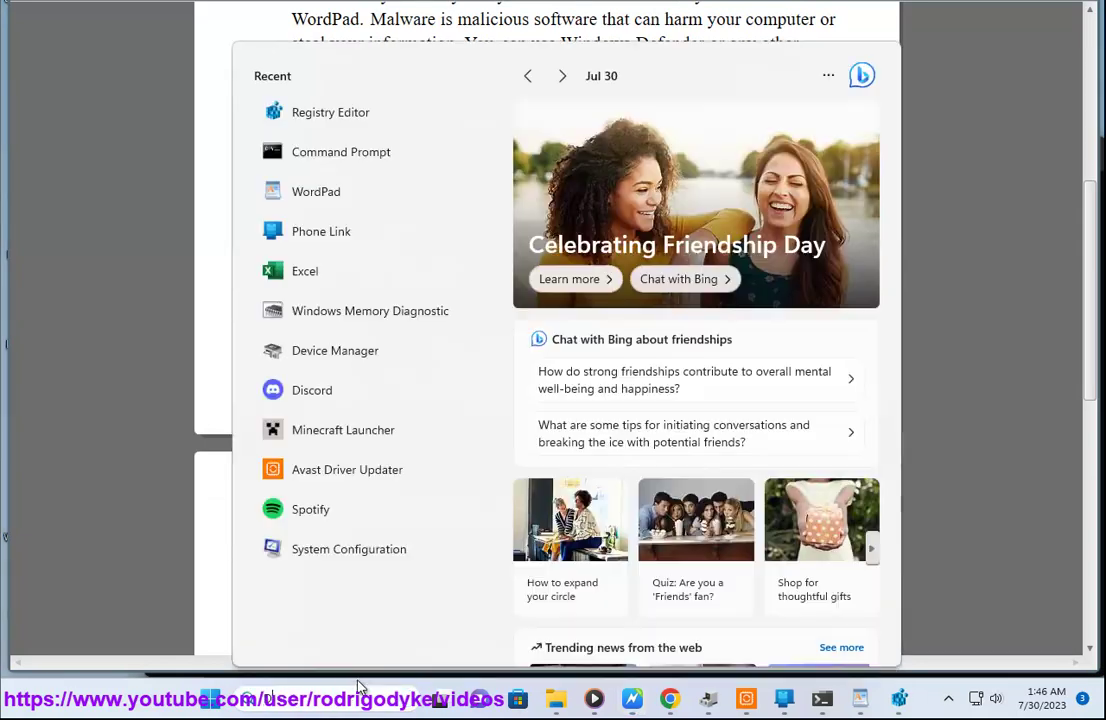
{"action": "type", "text": "DE"}
{"action": "left_click", "coordinate": [386, 185]}
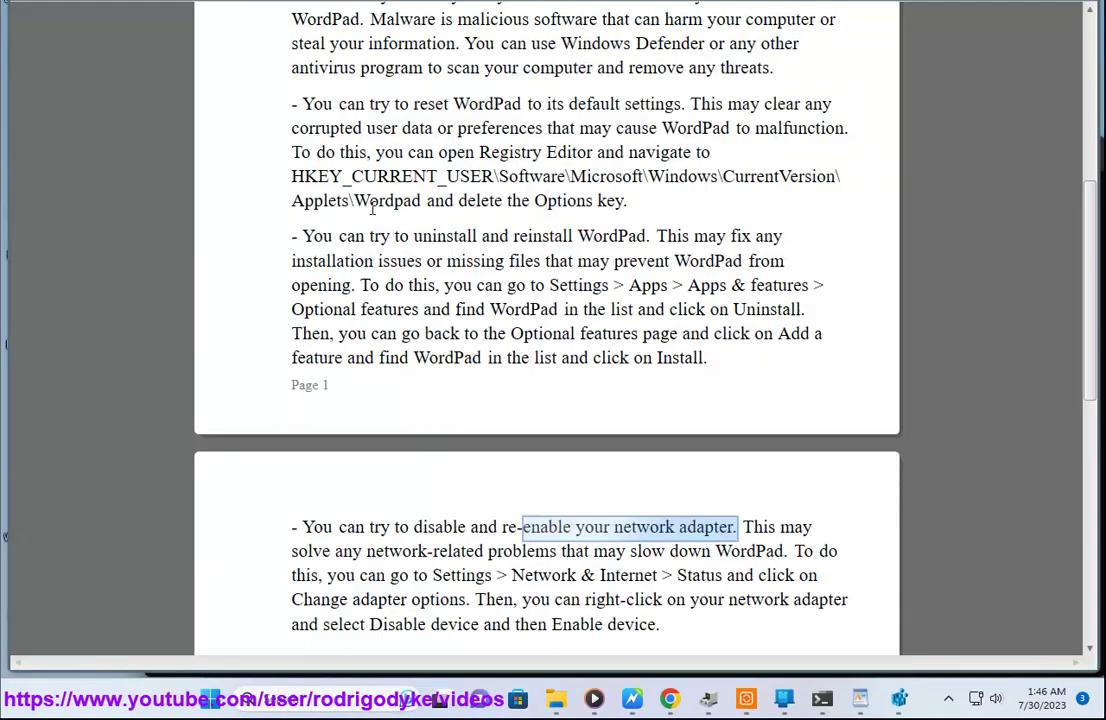
Show the available actions for the Intel(R) Gigabit network adapter in Device Manager and return to the document.
{"action": "left_click_drag", "start_coordinate": [309, 0], "coordinate": [570, 46]}
{"action": "left_click", "coordinate": [436, 333]}
{"action": "right_click", "coordinate": [437, 331]}
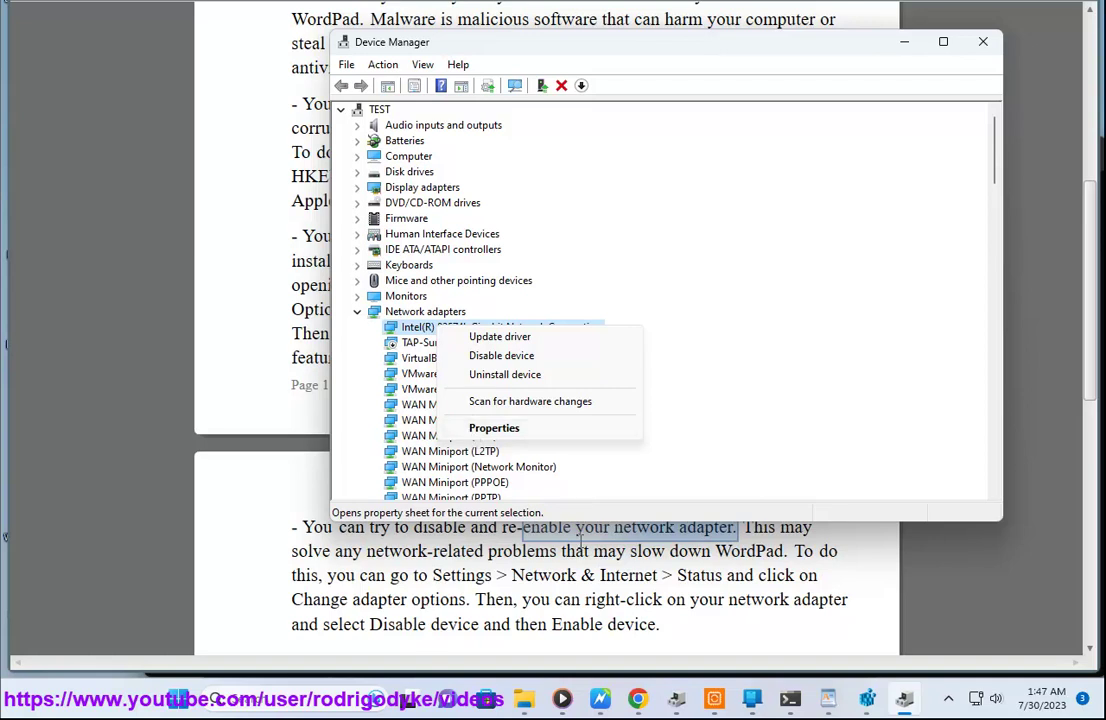
{"action": "left_click", "coordinate": [659, 576]}
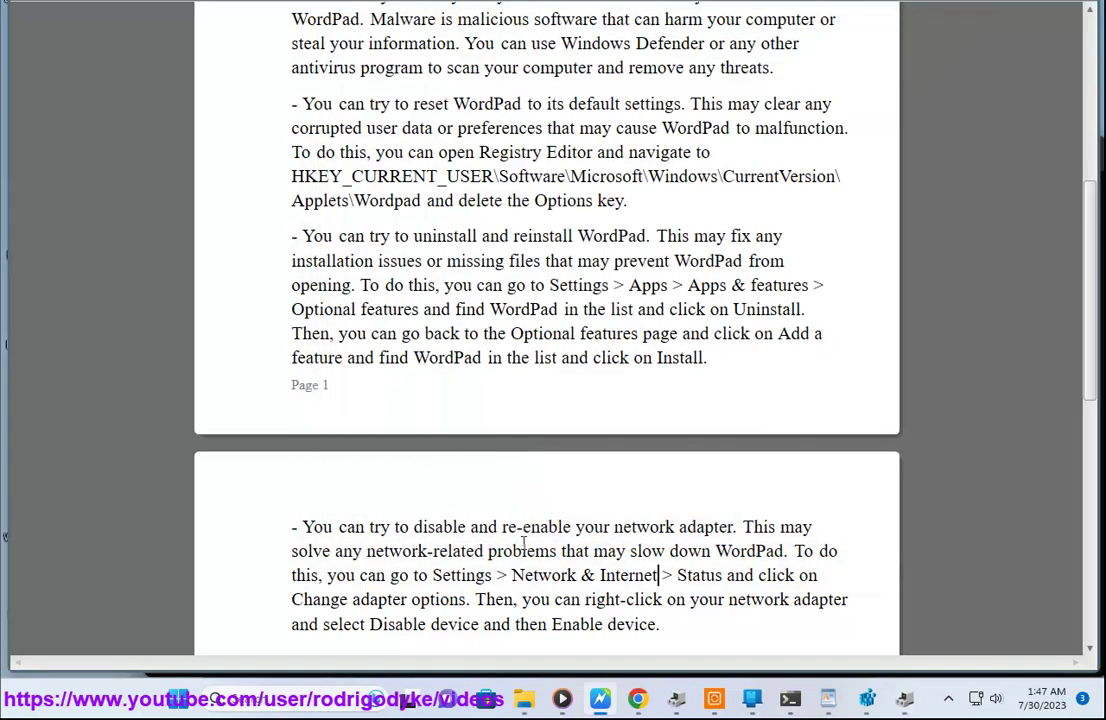
Open Control Panel, go to the network status and tasks page, and bring up the adapter settings.
{"action": "left_click", "coordinate": [335, 703]}
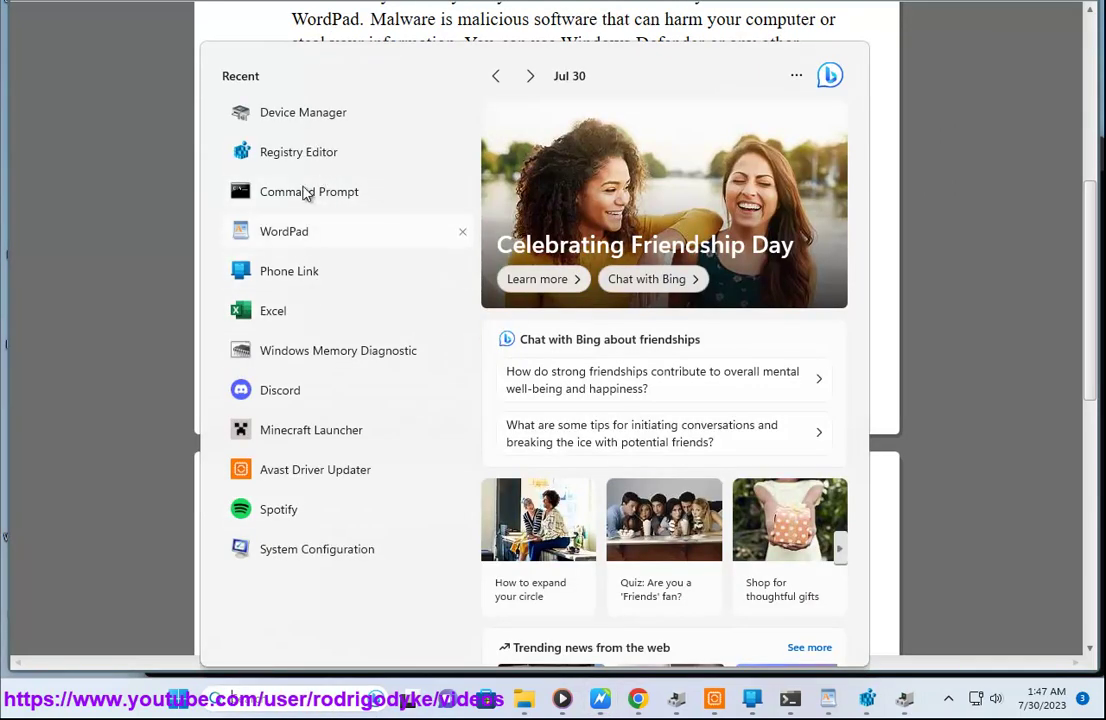
{"action": "type", "text": "c"}
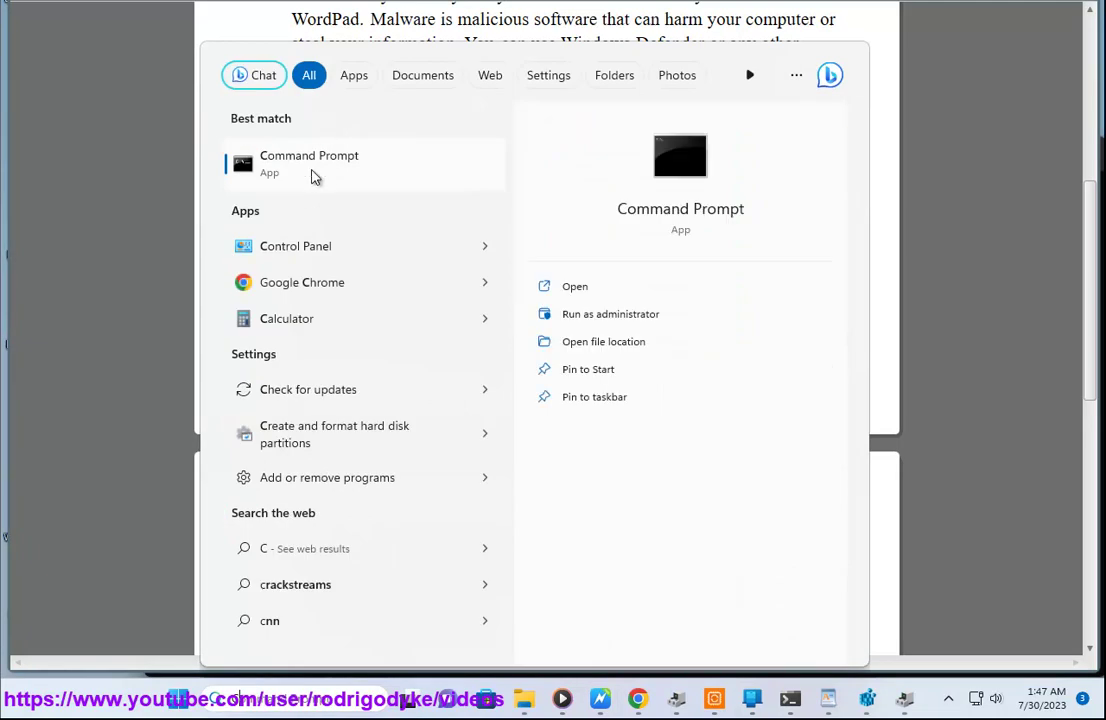
{"action": "left_click", "coordinate": [318, 256]}
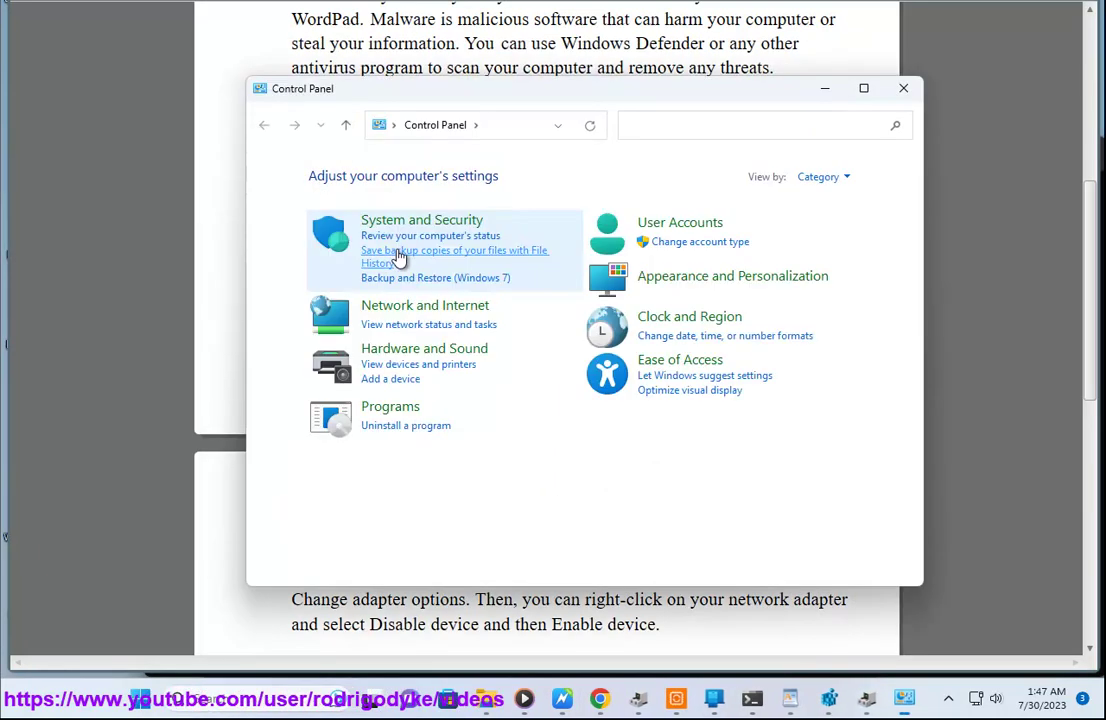
{"action": "left_click", "coordinate": [432, 325]}
{"action": "left_click_drag", "start_coordinate": [457, 100], "coordinate": [428, 39]}
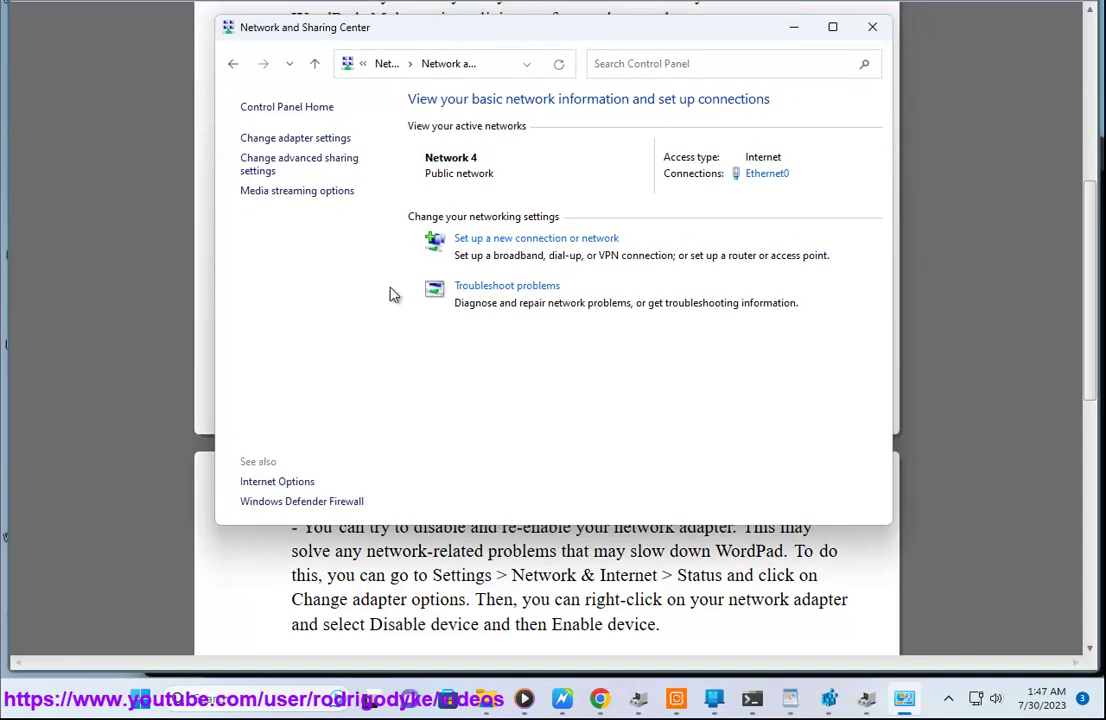
{"action": "left_click", "coordinate": [305, 142]}
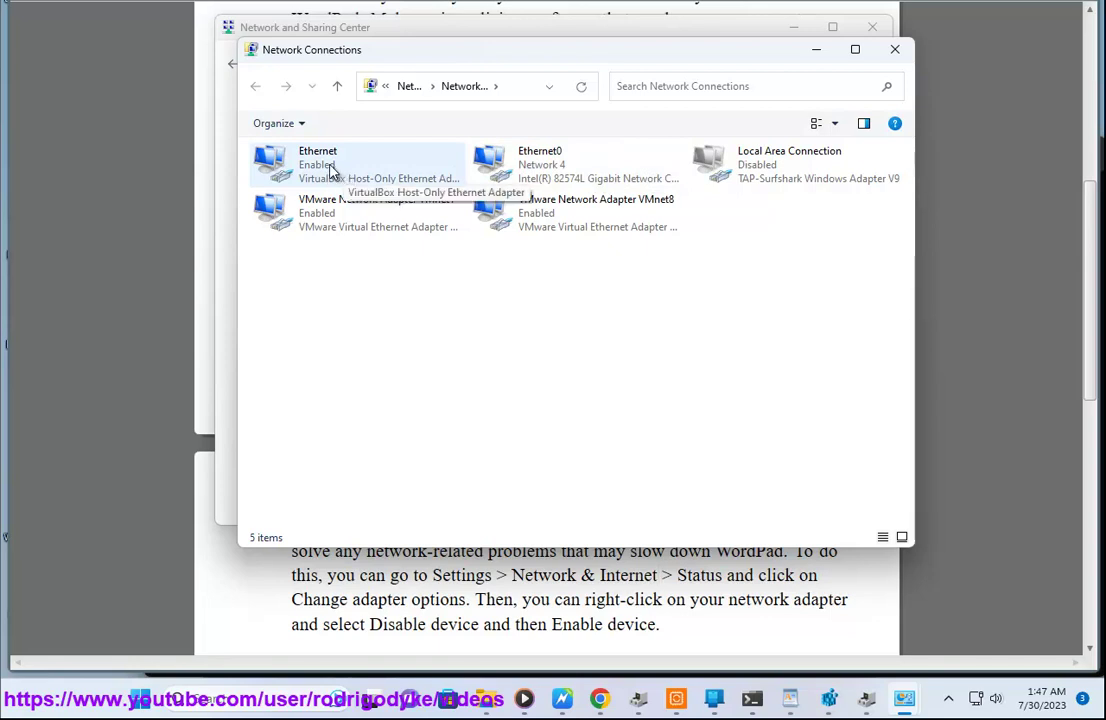
View the Networking and Sharing properties of the Ethernet adapter, cancel without changes, and close the Network Connections window.
{"action": "right_click", "coordinate": [331, 170]}
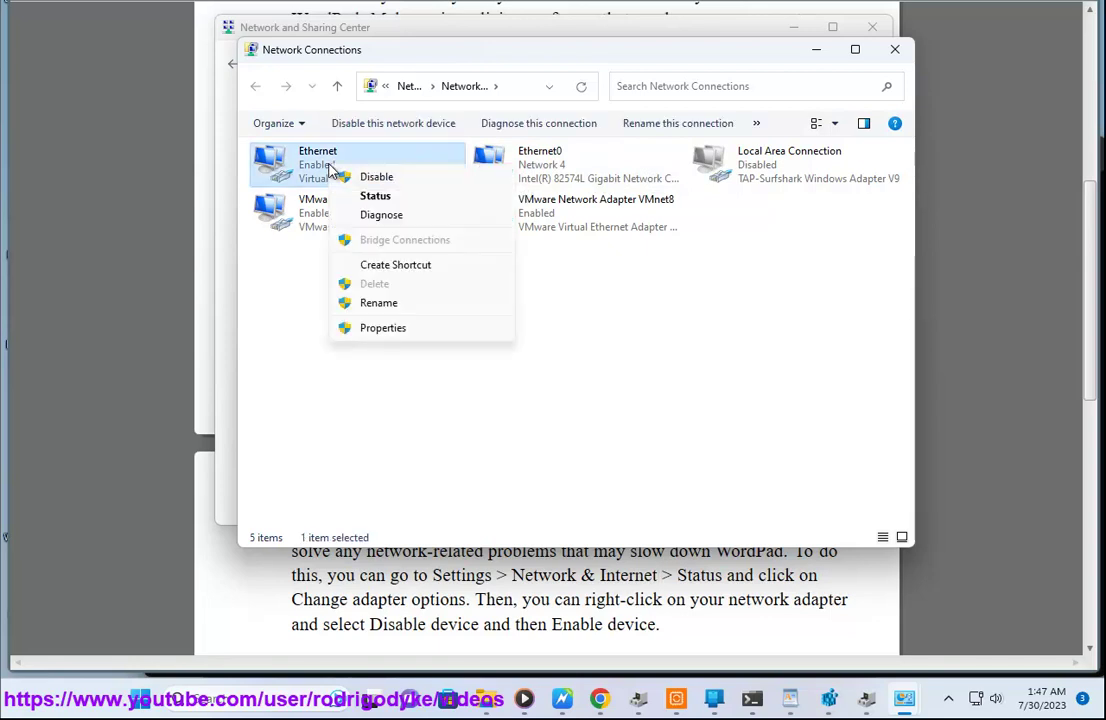
{"action": "left_click", "coordinate": [397, 336]}
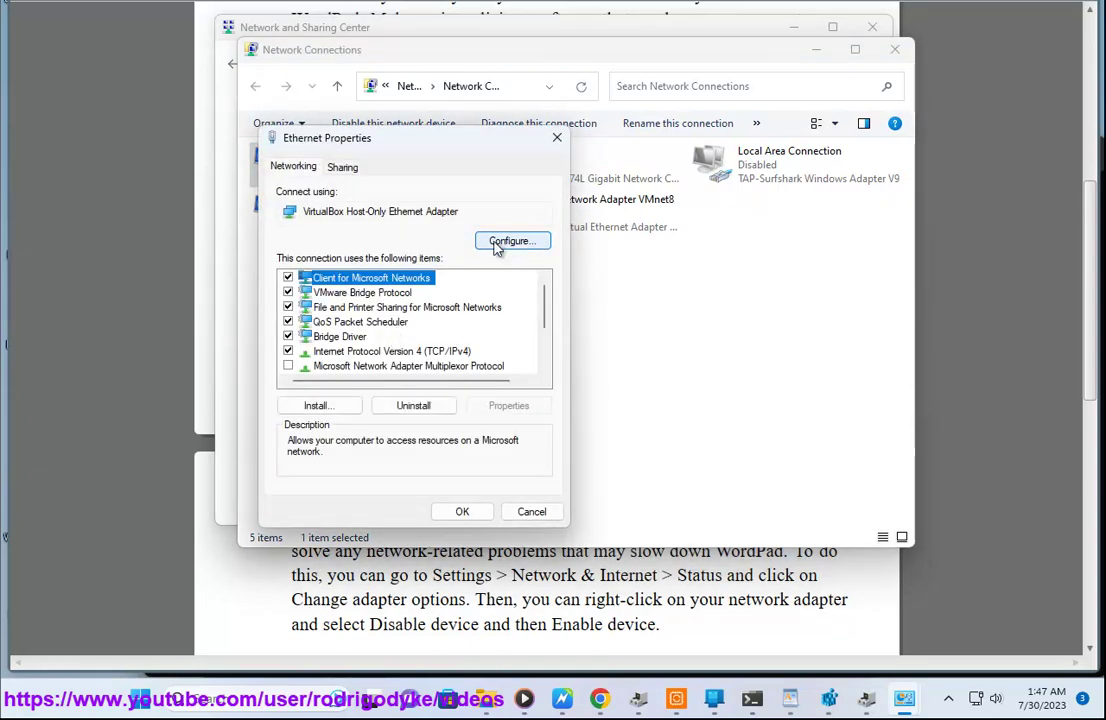
{"action": "left_click", "coordinate": [342, 167]}
{"action": "left_click", "coordinate": [532, 512]}
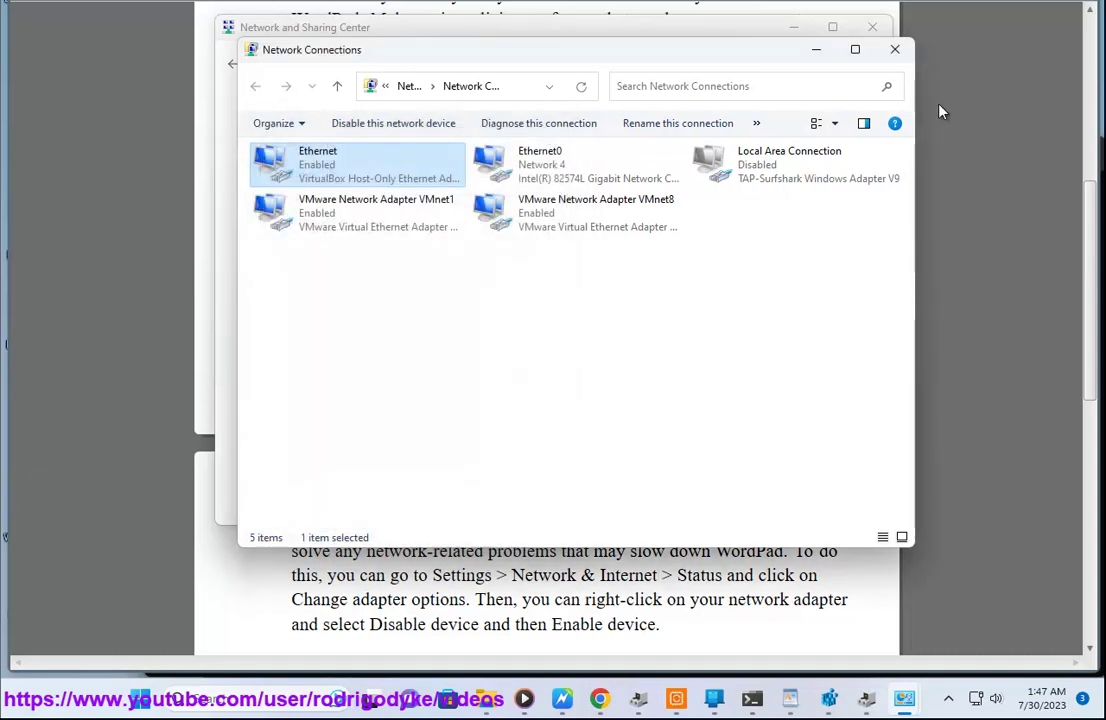
{"action": "left_click", "coordinate": [895, 49]}
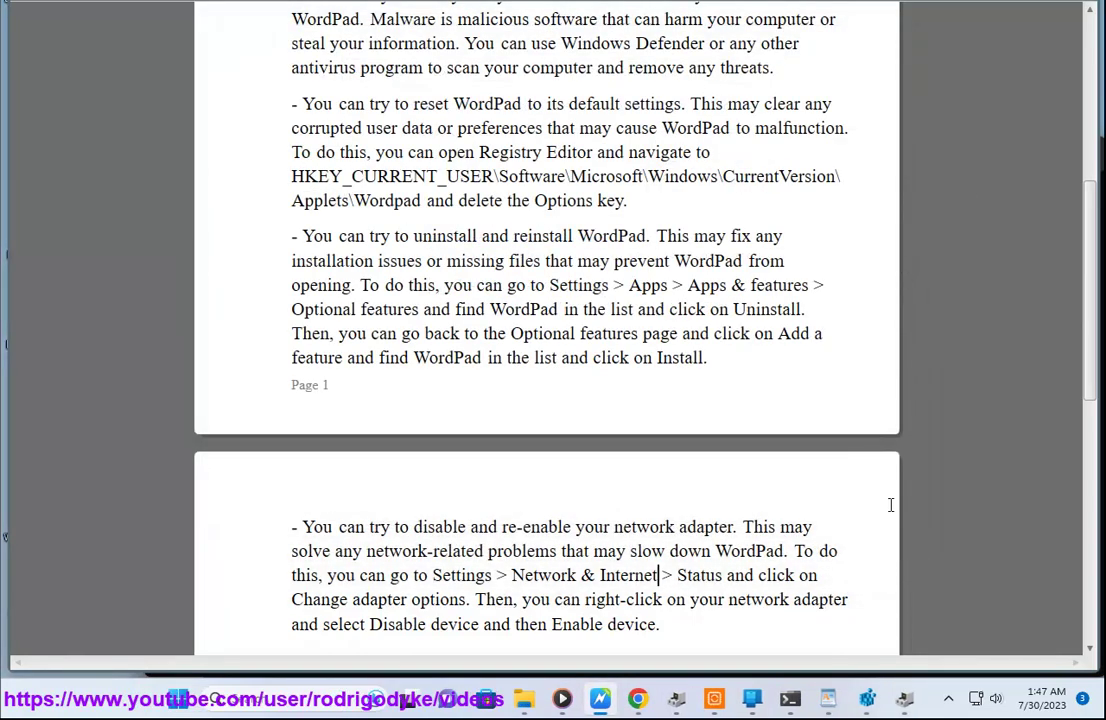
Copy the path HKEY_CURRENT_USER\Software\Microsoft\Windows\CurrentVersion\Applets from the document and go to that key in Registry Editor.
{"action": "scroll", "coordinate": [763, 288], "scroll_direction": "up", "scroll_amount": 1}
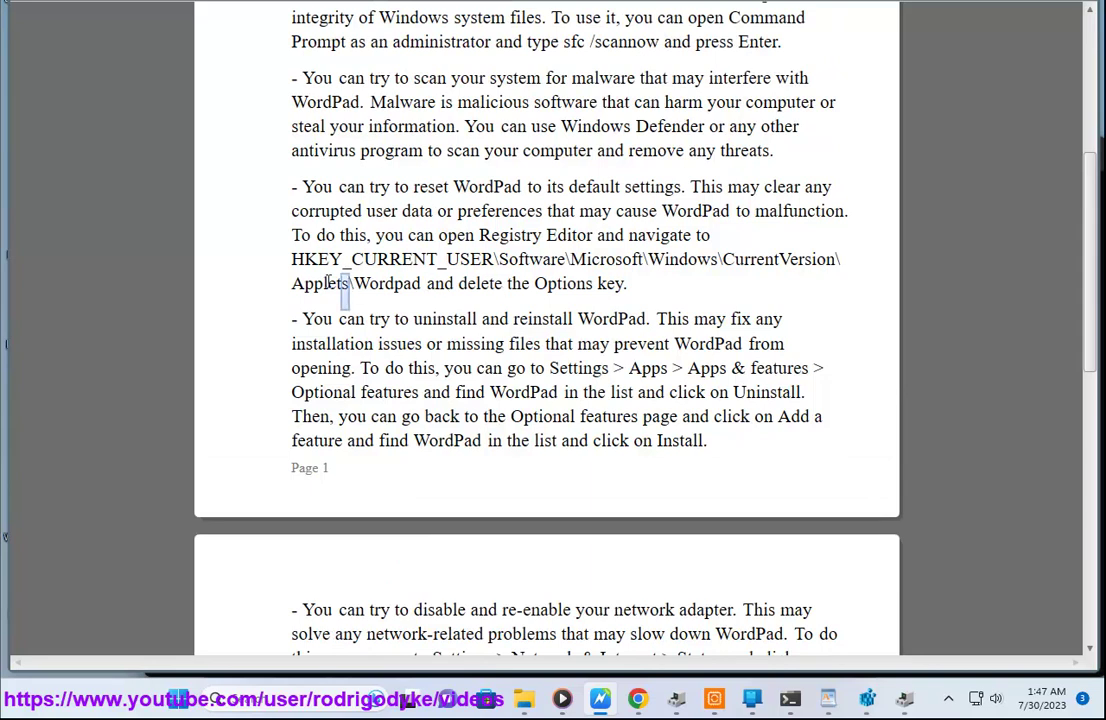
{"action": "left_click_drag", "start_coordinate": [346, 284], "coordinate": [292, 262]}
{"action": "key", "text": "ctrl+c"}
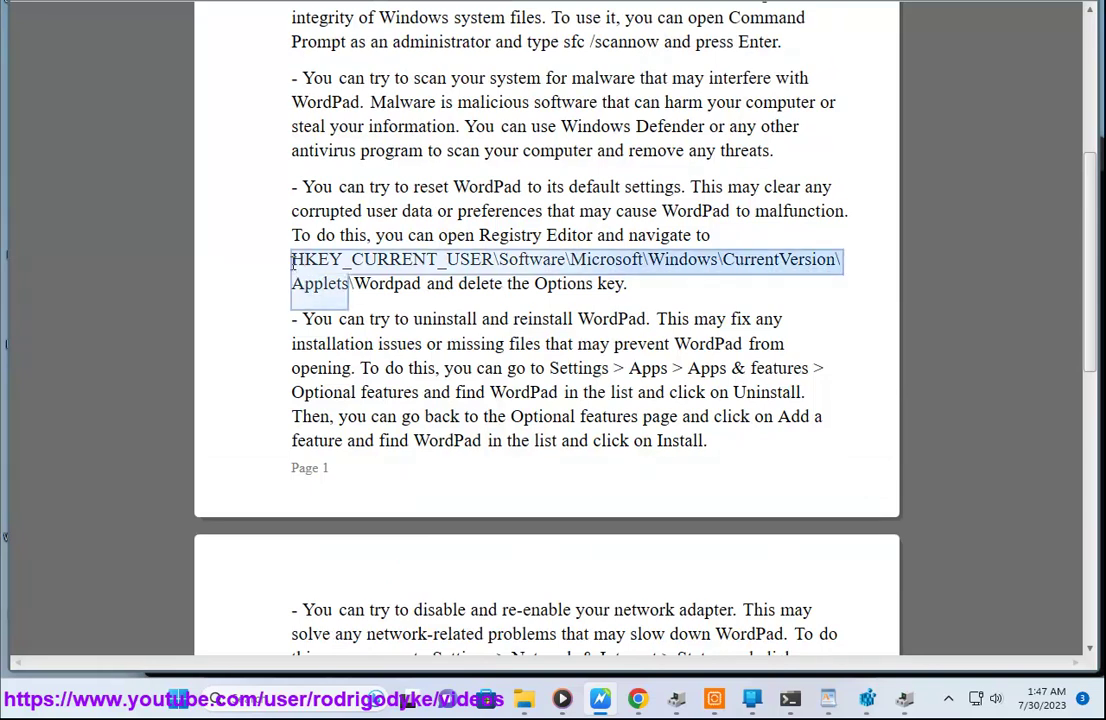
{"action": "left_click", "coordinate": [867, 698]}
{"action": "left_click", "coordinate": [279, 284]}
{"action": "key", "text": "ctrl+v"}
{"action": "key", "text": "Return"}
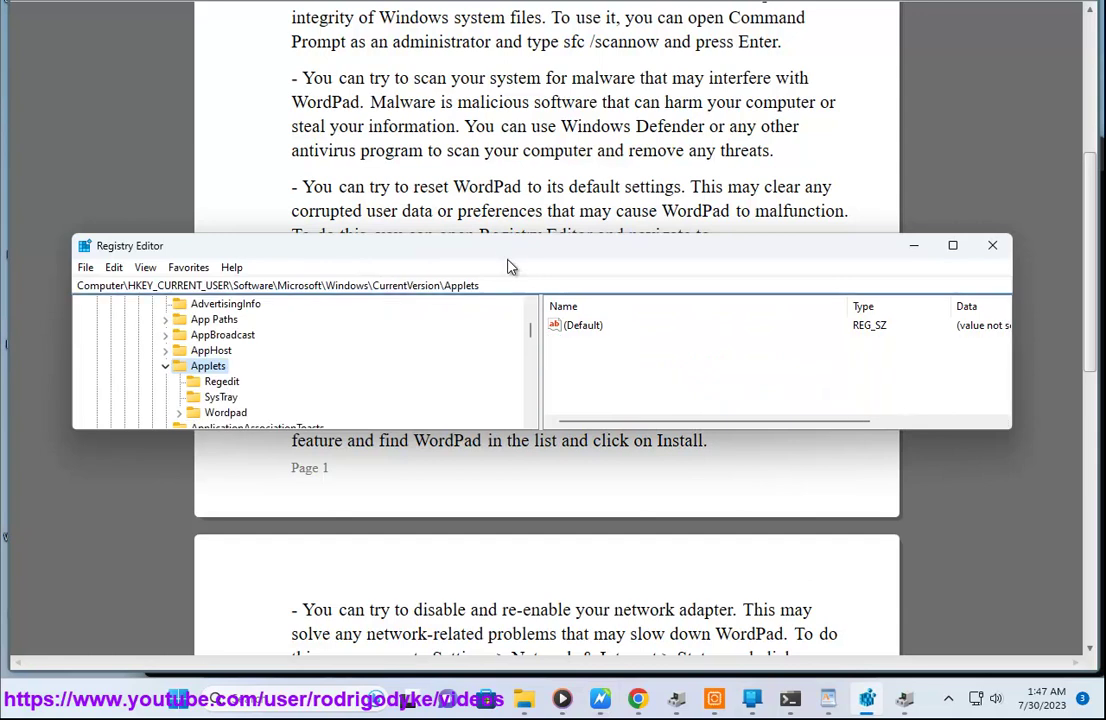
Show the available actions for the Wordpad key under Applets and return to the document without changing the key.
{"action": "left_click", "coordinate": [228, 413]}
{"action": "right_click", "coordinate": [231, 420]}
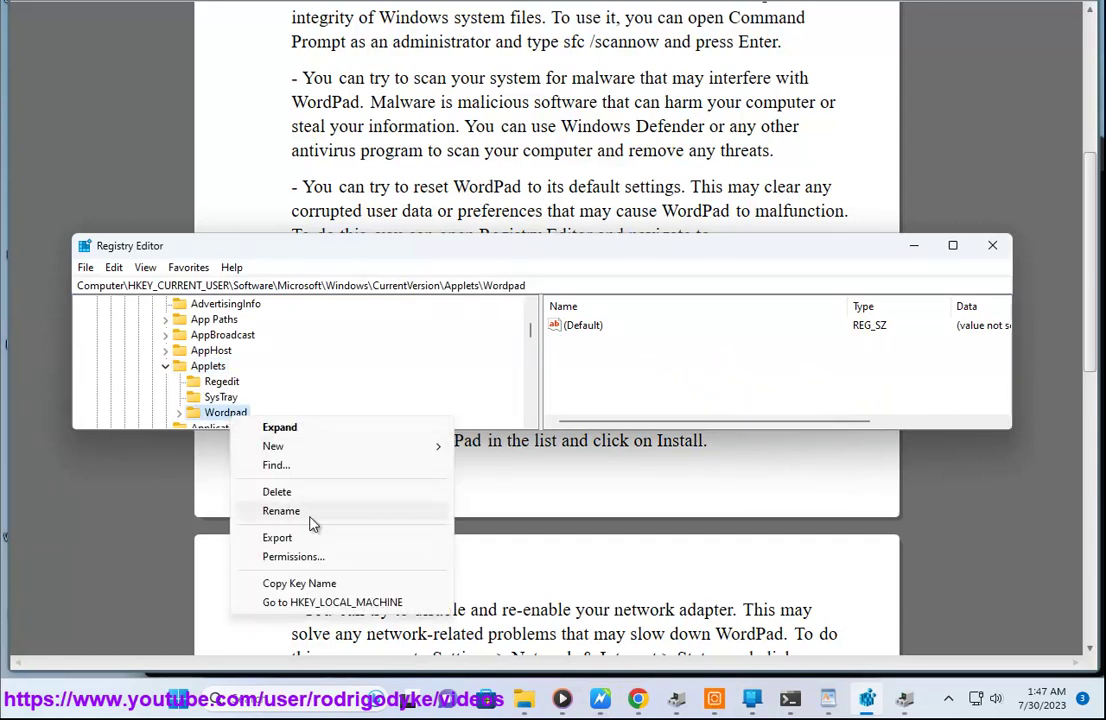
{"action": "left_click", "coordinate": [560, 532]}
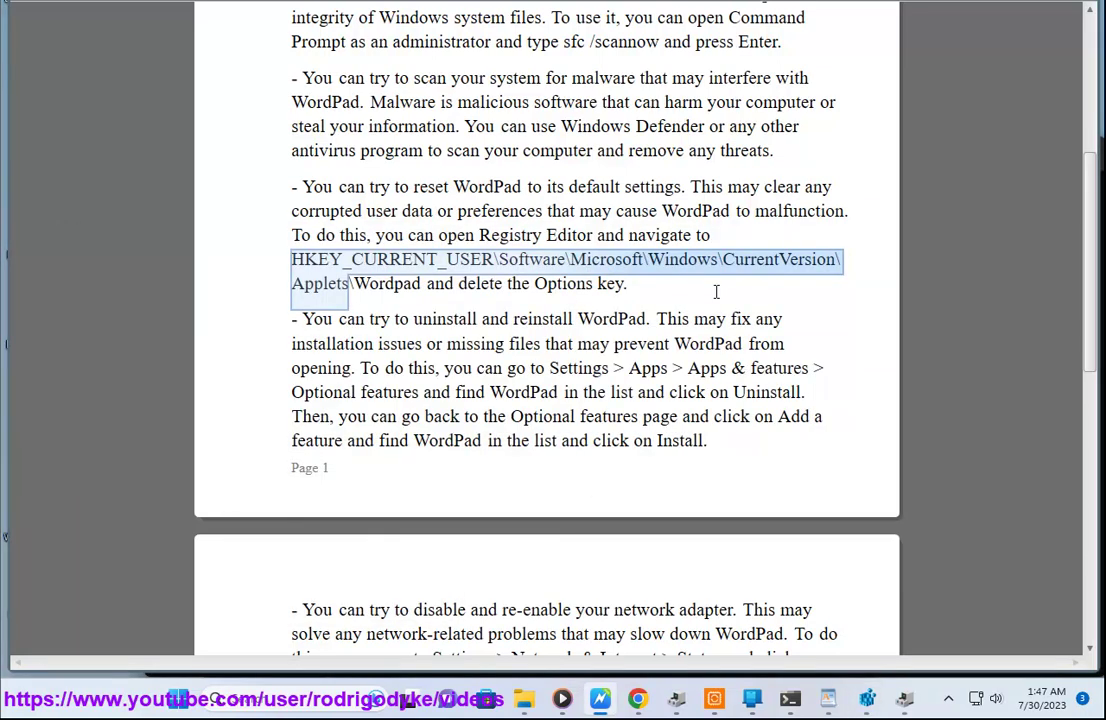
{"action": "scroll", "coordinate": [717, 291], "scroll_direction": "up", "scroll_amount": 1}
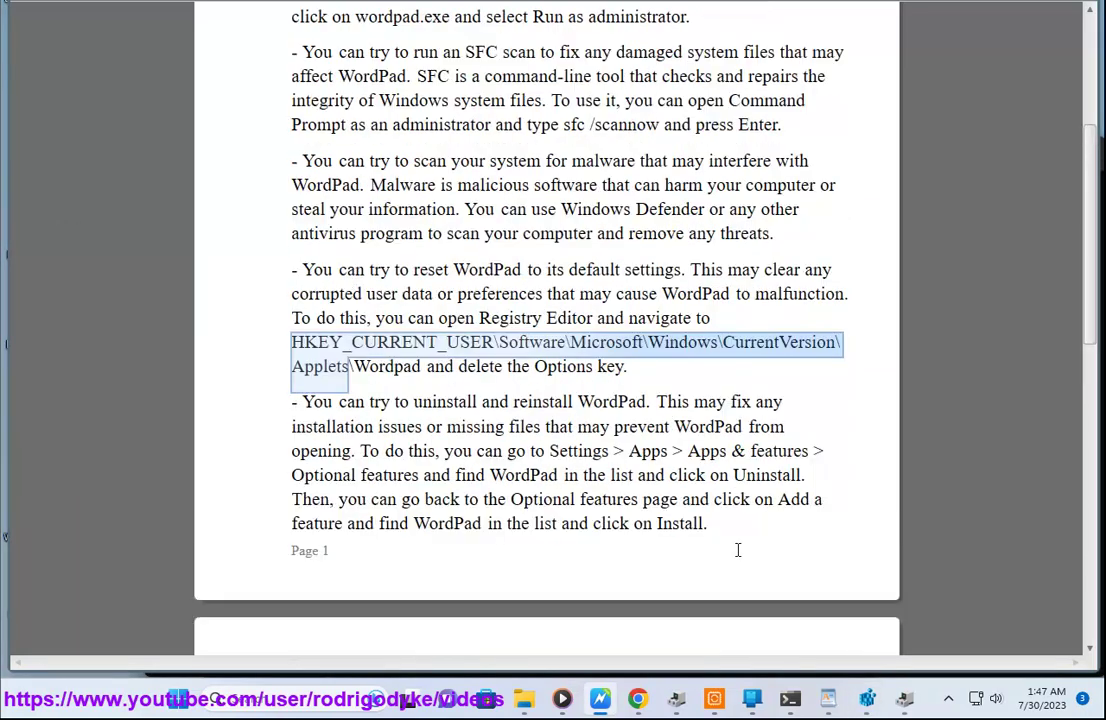
Switch to WordPad, enter TEST in the blank document, and restart the program without saving the text.
{"action": "left_click", "coordinate": [828, 698]}
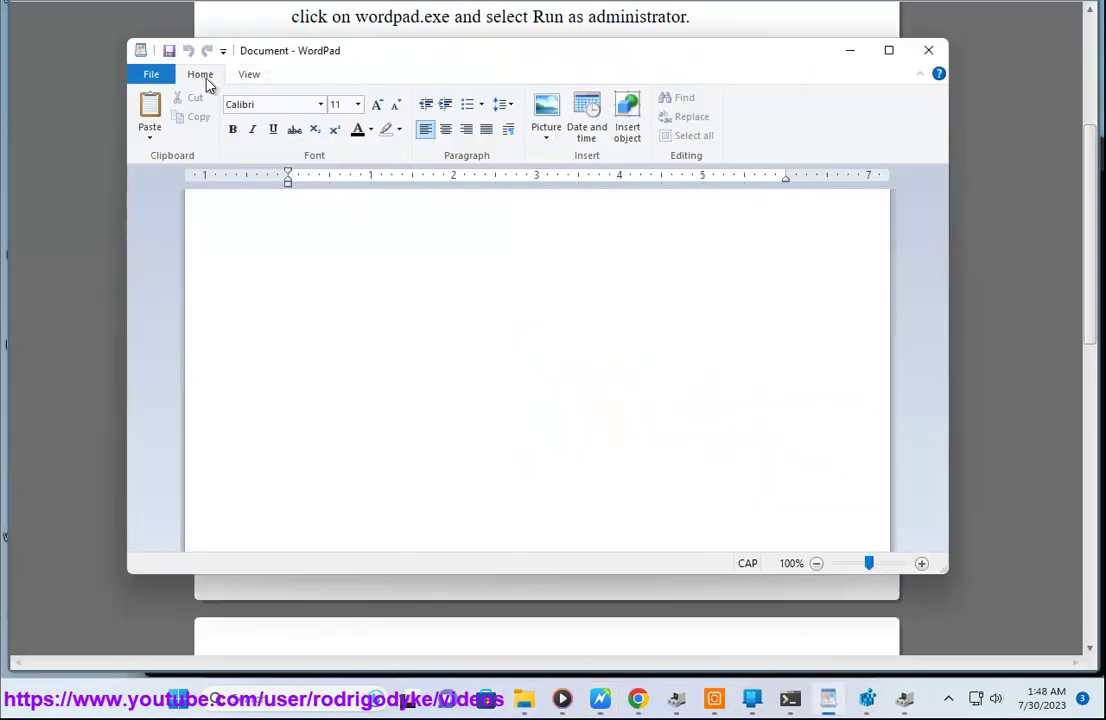
{"action": "type", "text": "TEST"}
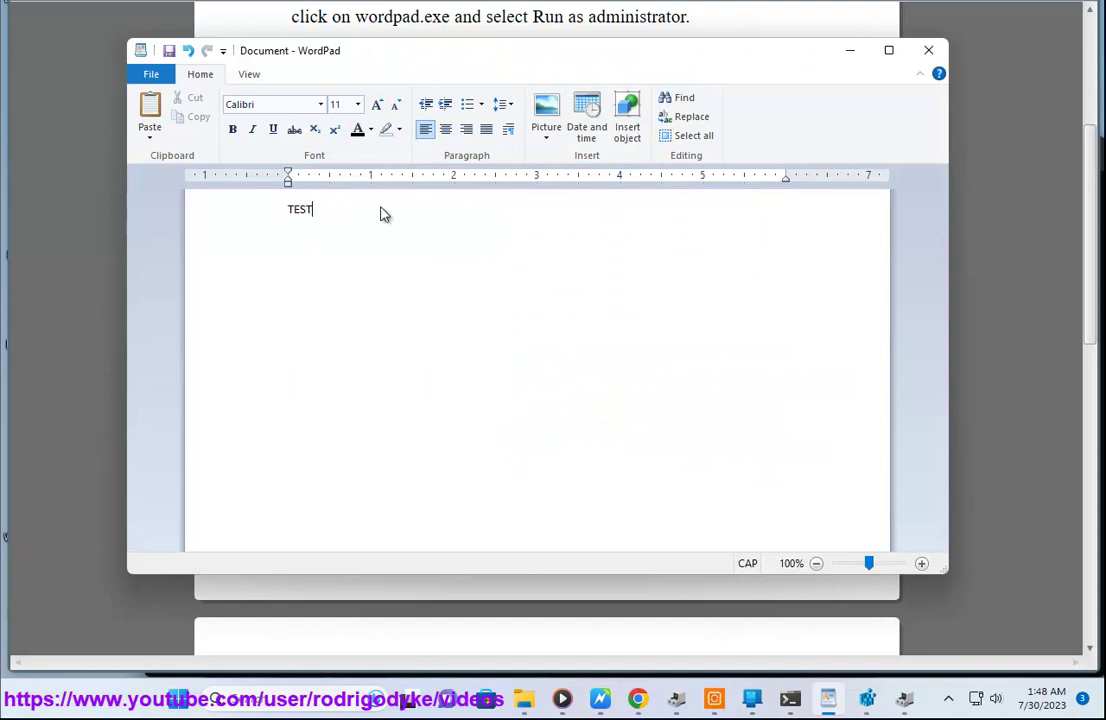
{"action": "left_click", "coordinate": [928, 50]}
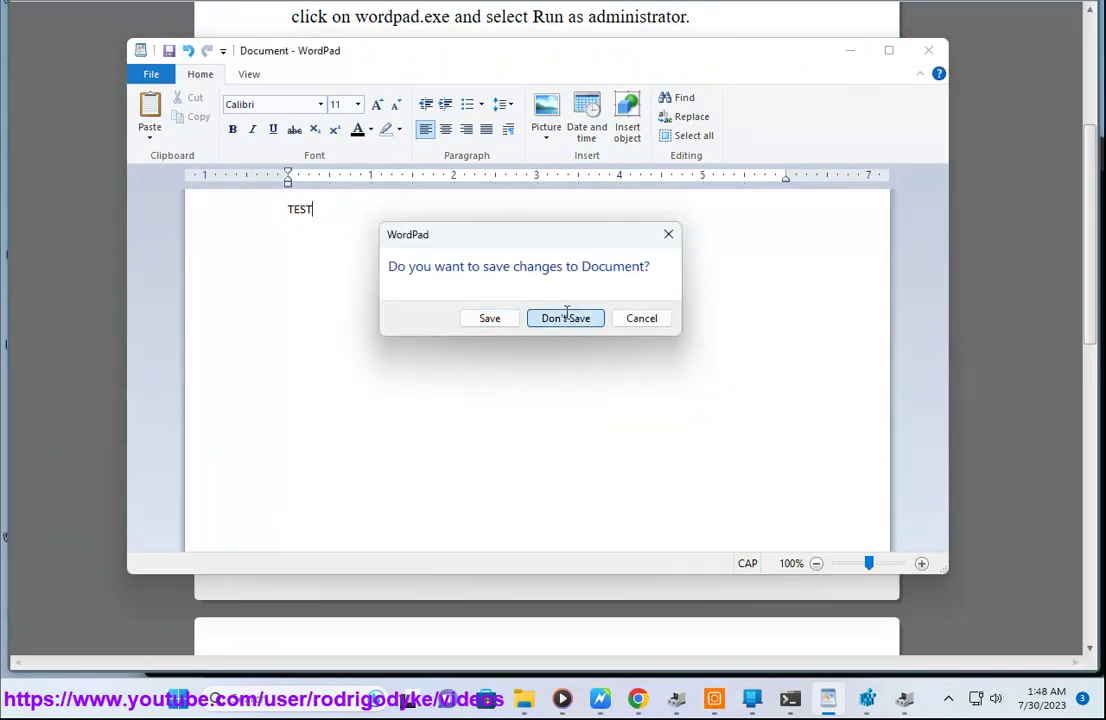
{"action": "left_click", "coordinate": [566, 318]}
{"action": "left_click", "coordinate": [367, 693]}
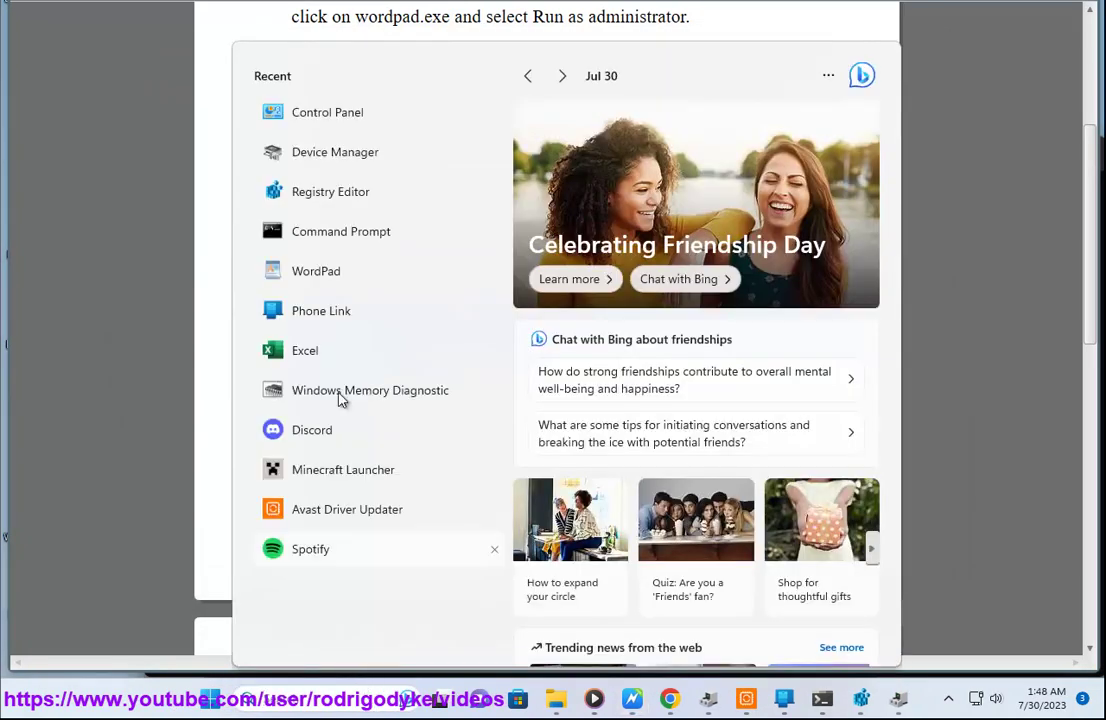
{"action": "left_click", "coordinate": [340, 284]}
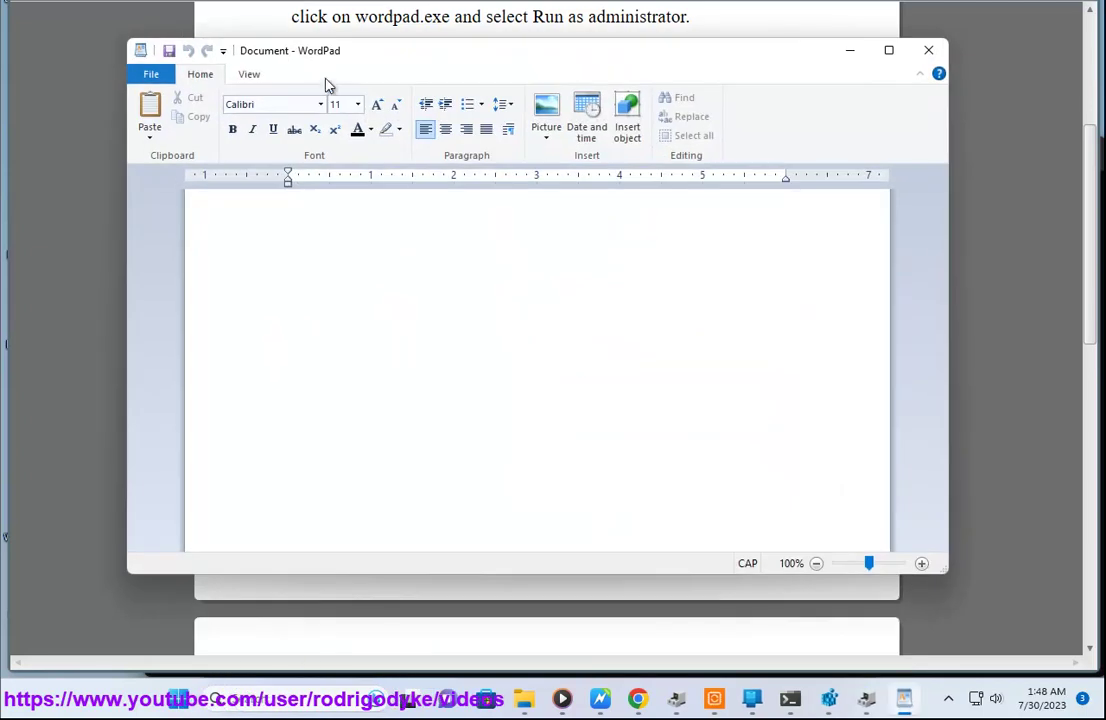